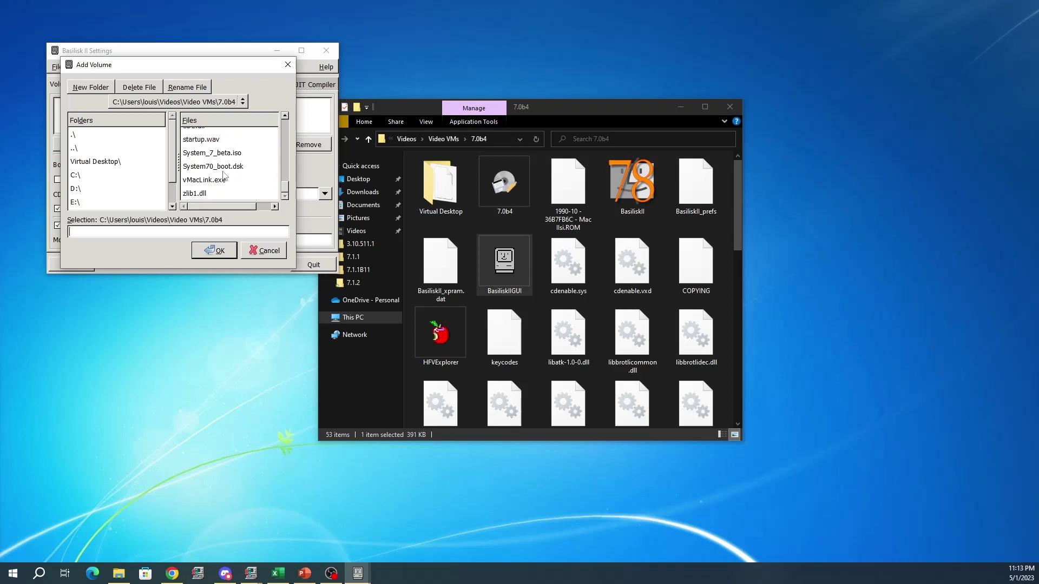
# Add System70_boot.dsk, System_7_beta.iso and 7.0b4.dsk to the emulator's volume list
pyautogui.click(228, 169)
pyautogui.click(214, 250)
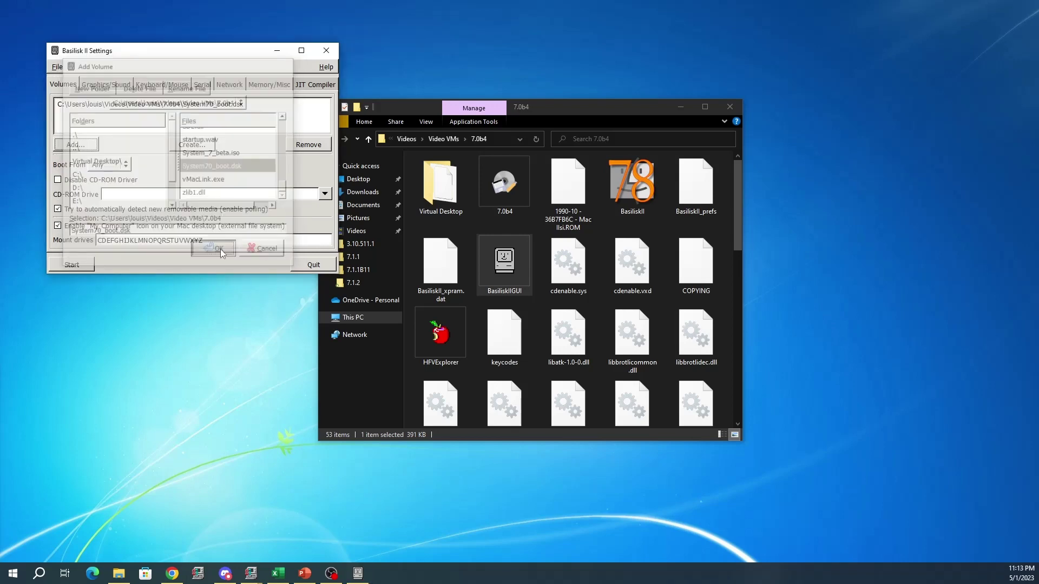
pyautogui.click(70, 145)
pyautogui.scroll(-10, 228, 178)
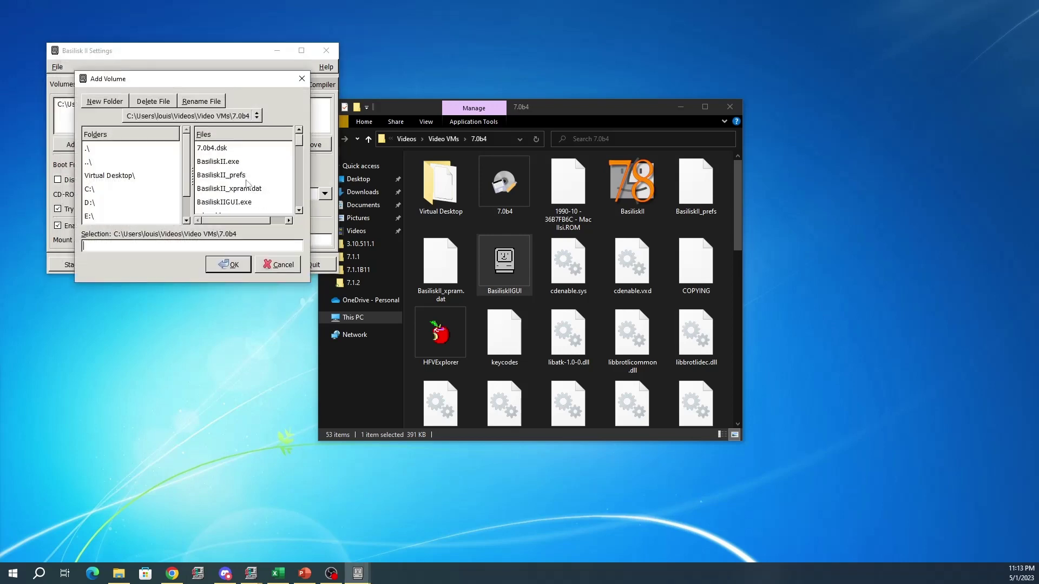
pyautogui.scroll(-5, 243, 183)
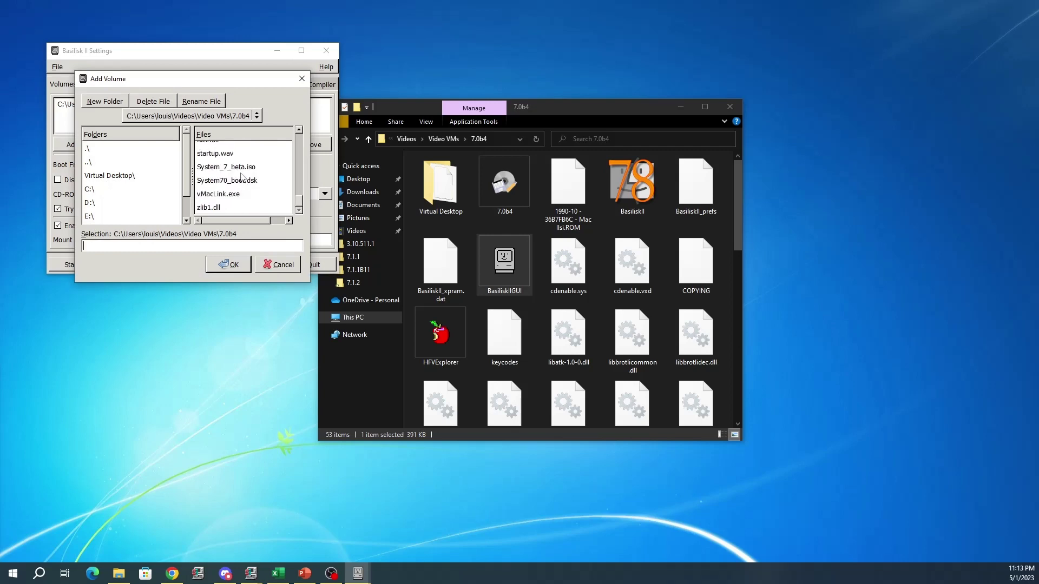
pyautogui.doubleClick(238, 166)
pyautogui.click(75, 144)
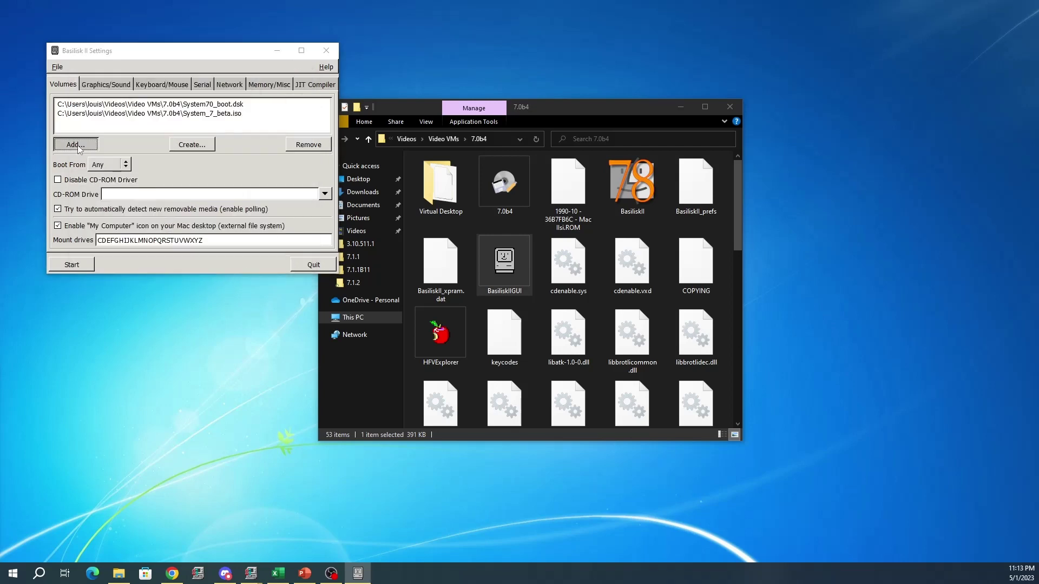
pyautogui.click(239, 176)
pyautogui.click(245, 276)
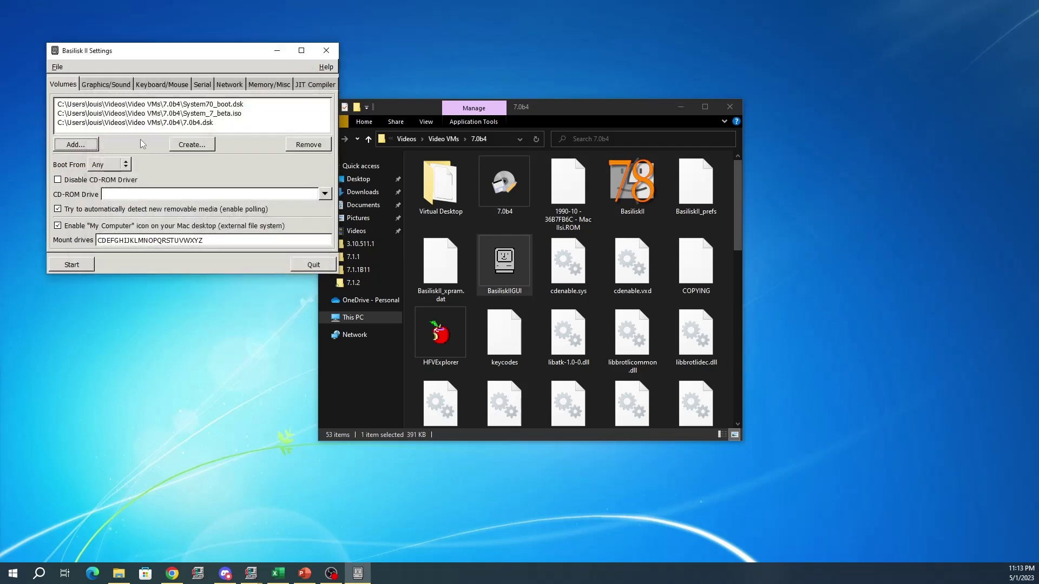
# Review the graphics, memory and JIT compiler settings, and start the emulator
pyautogui.click(120, 87)
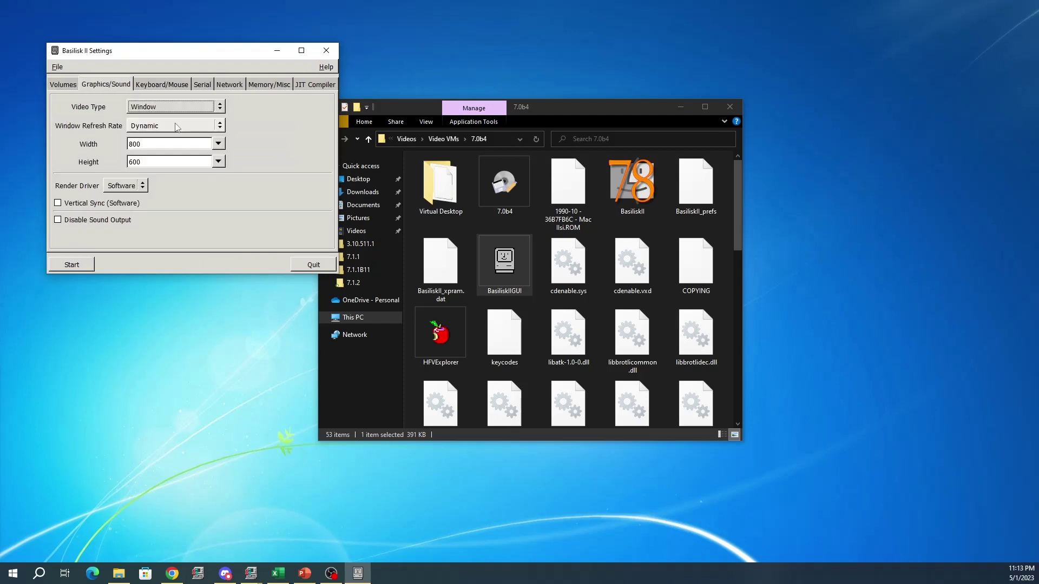
pyautogui.click(270, 86)
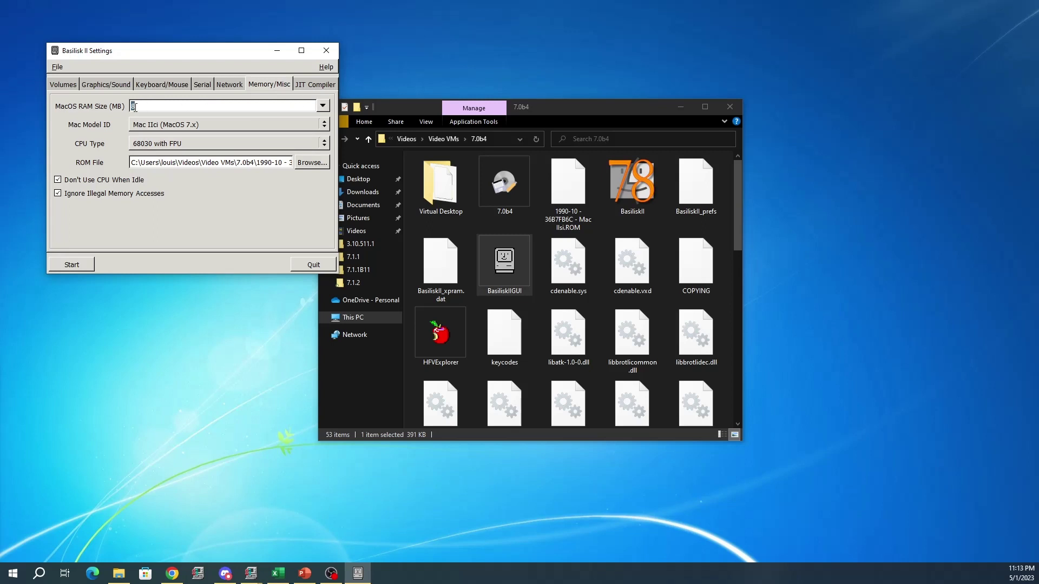
pyautogui.click(319, 86)
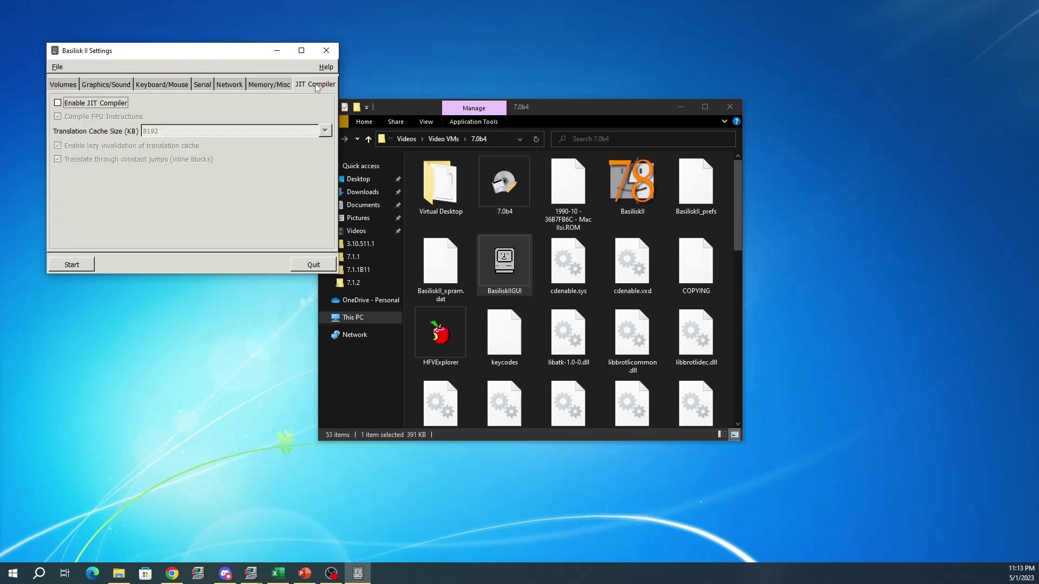
pyautogui.click(274, 87)
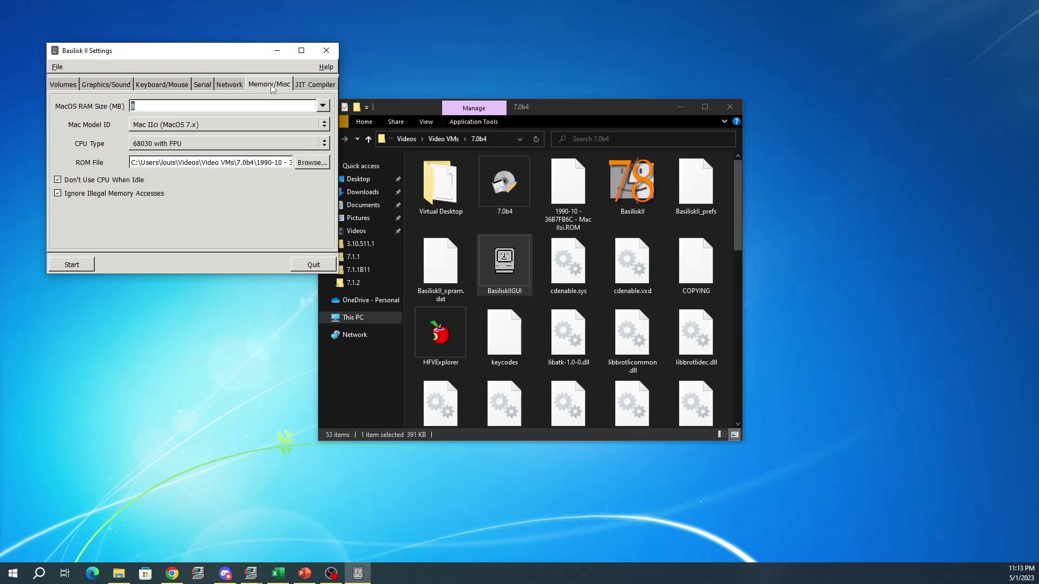
pyautogui.click(72, 264)
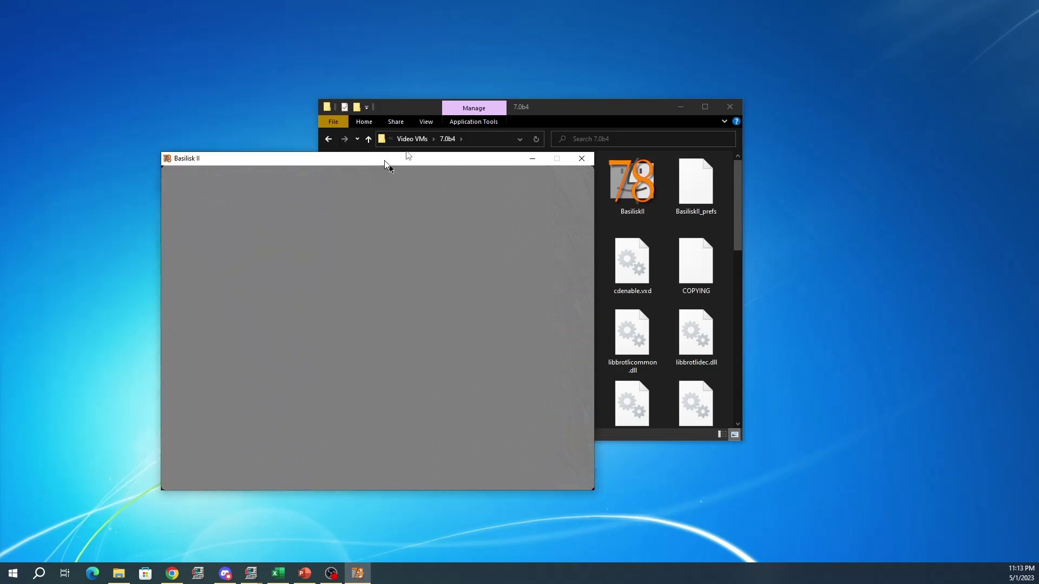
# Reposition the emulator window and rename the Untitled disk as 7.0b4
pyautogui.moveTo(388, 163); pyautogui.dragTo(534, 112)
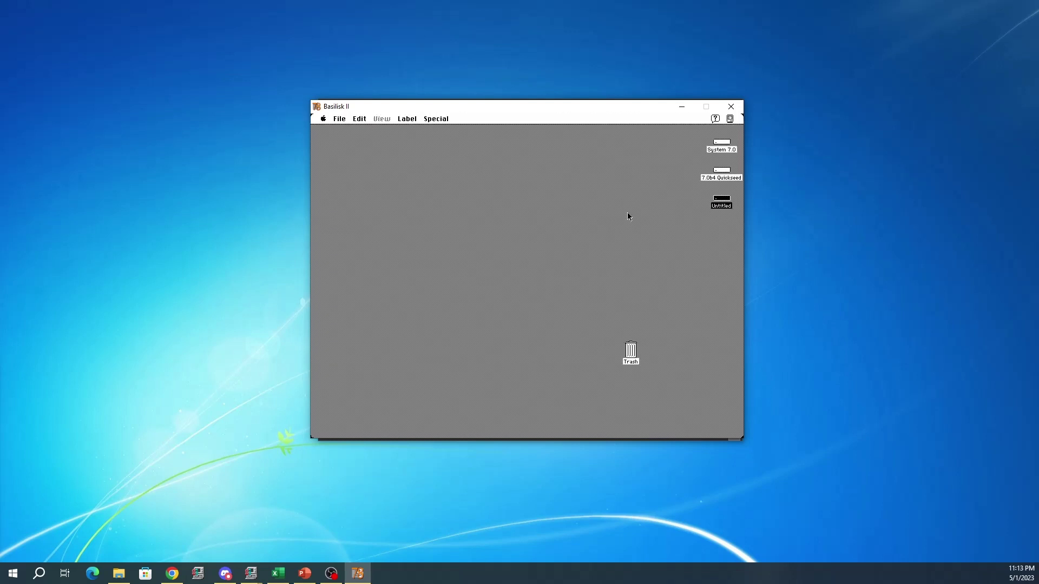
pyautogui.click(723, 206)
pyautogui.write('7.0b4')
# Run the installer from the Quickseed disk's Installable 7.0b4 folder, install the system software onto the 7.0b4 disk, and quit the installer
pyautogui.doubleClick(722, 171)
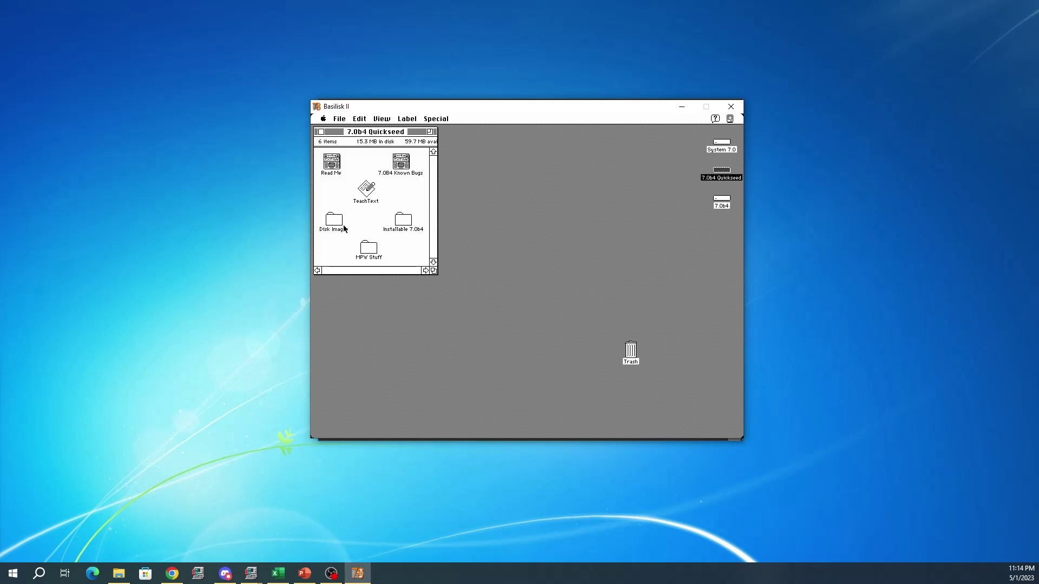
pyautogui.doubleClick(401, 221)
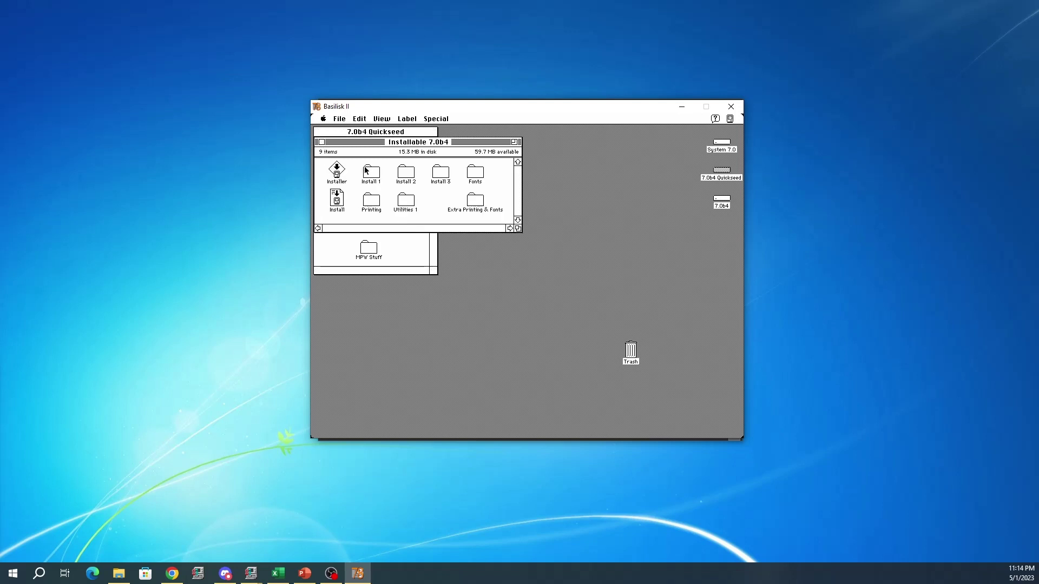
pyautogui.doubleClick(338, 199)
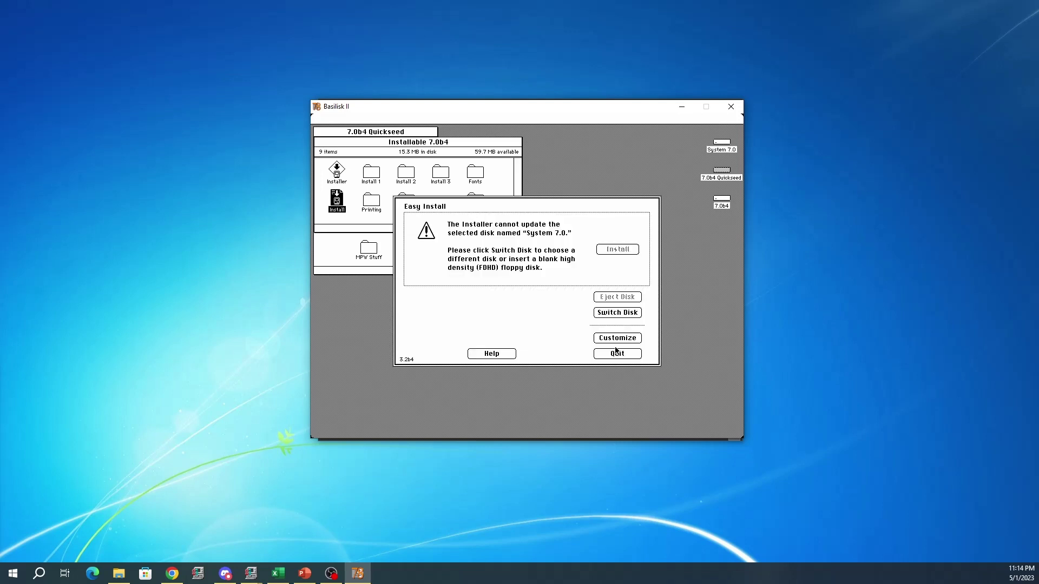
pyautogui.click(618, 314)
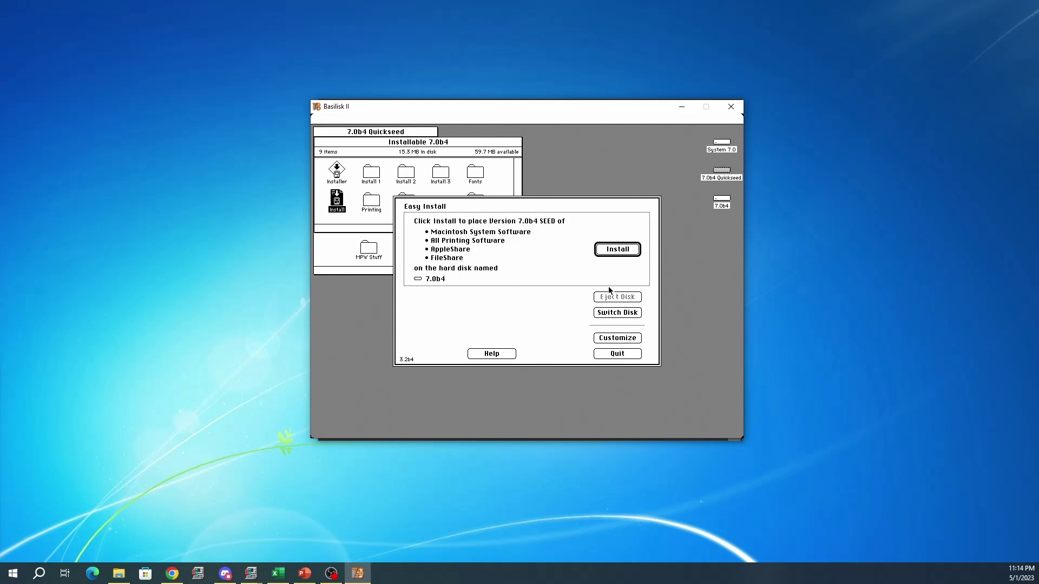
pyautogui.click(625, 249)
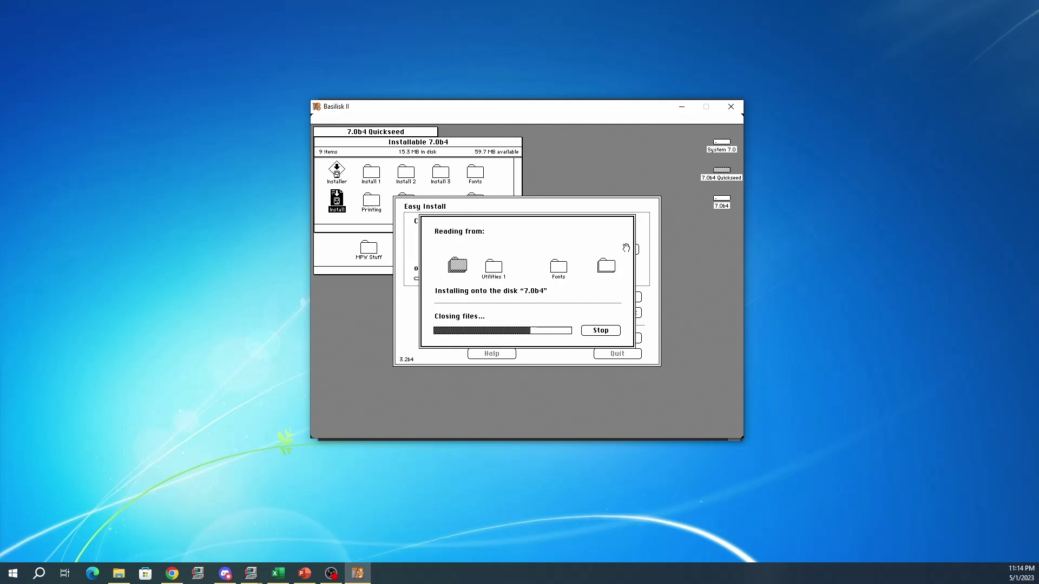
pyautogui.click(600, 316)
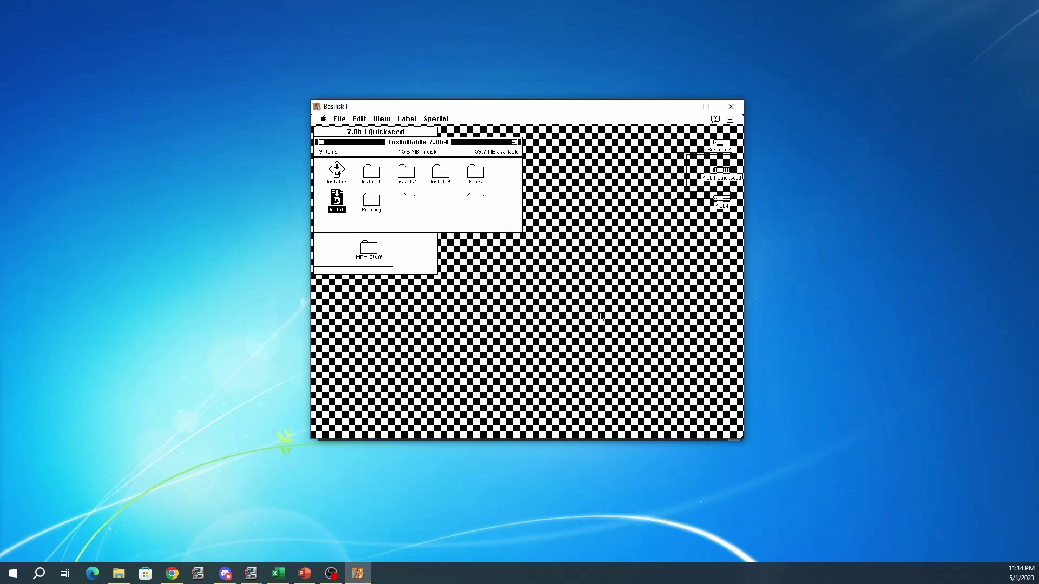
# Close the Installable 7.0b4 and 7.0b4 Quickseed windows and shut down the emulated Mac
pyautogui.click(322, 143)
pyautogui.click(320, 132)
pyautogui.click(437, 119)
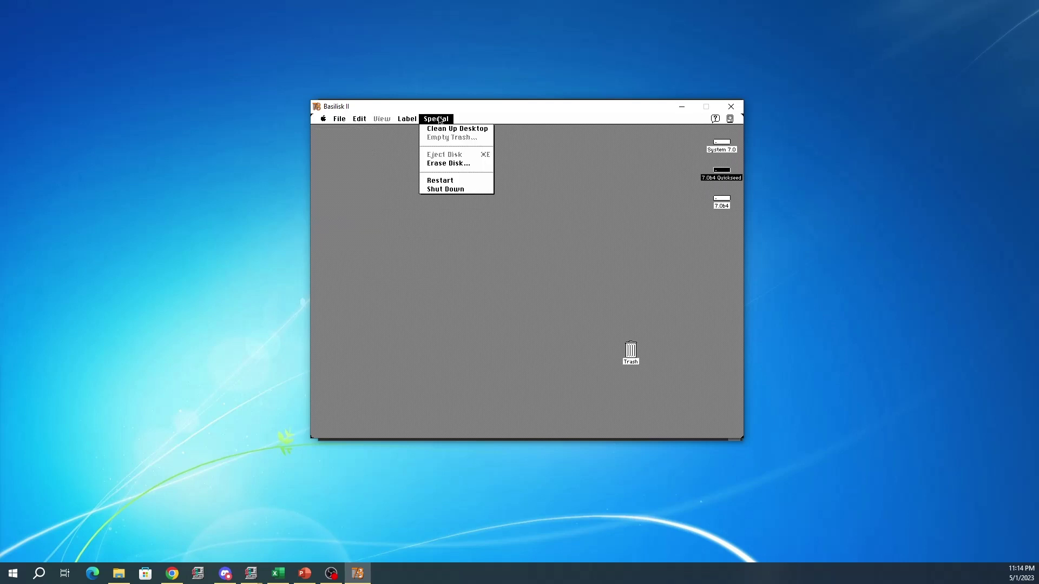
pyautogui.moveTo(440, 120); pyautogui.dragTo(461, 194)
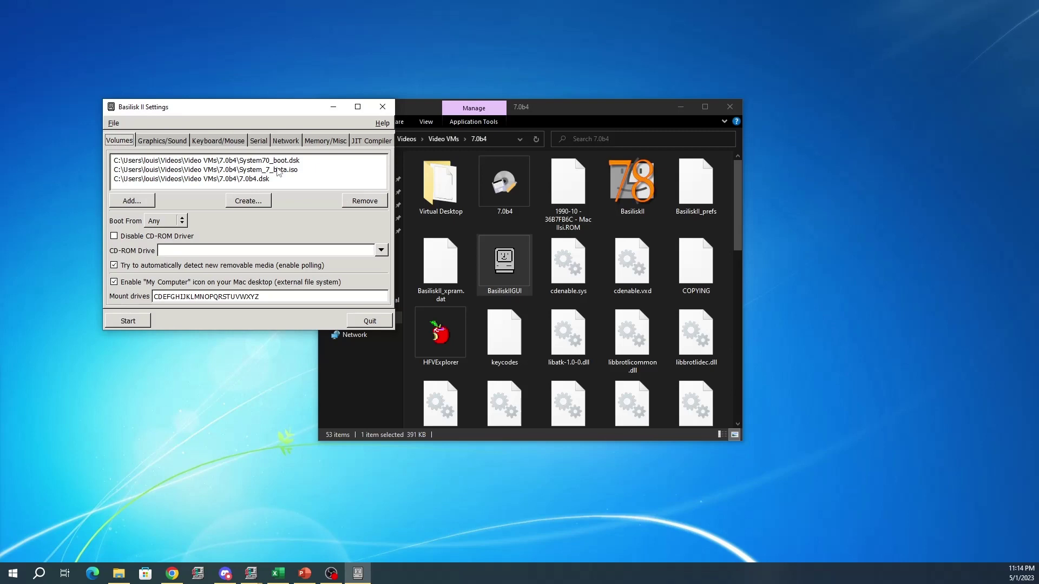
# Remove System70_boot.dsk and System_7_beta.iso from the volume list and start the emulator from the 7.0b4 disk
pyautogui.click(279, 161)
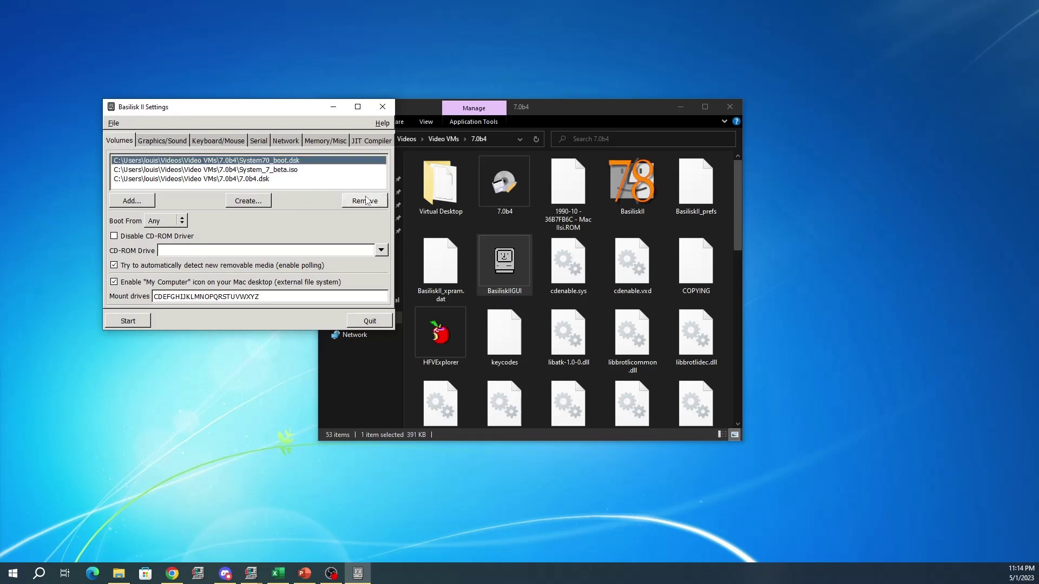
pyautogui.click(366, 201)
pyautogui.click(370, 200)
pyautogui.click(132, 322)
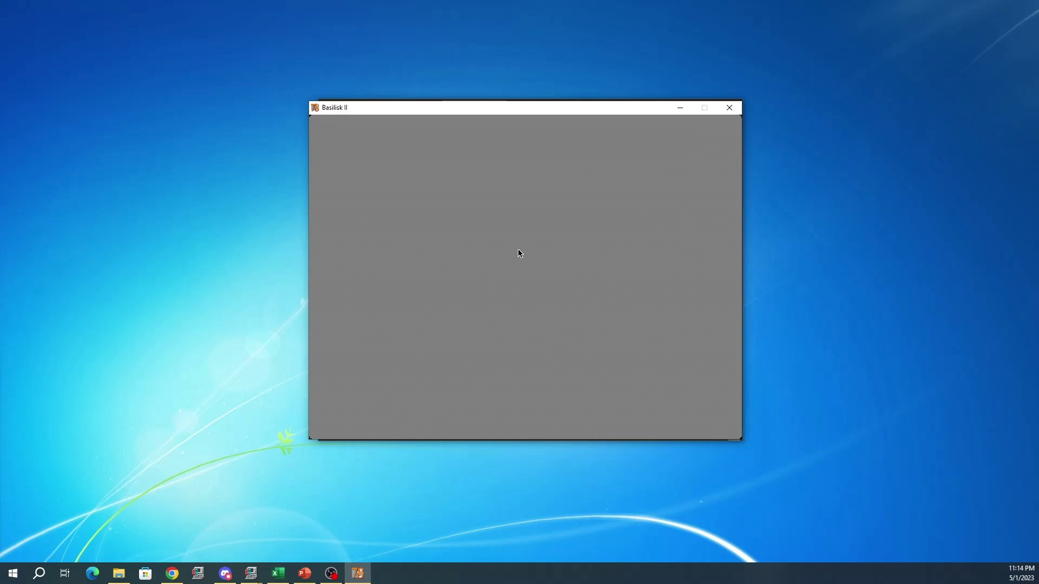
pyautogui.click(634, 294)
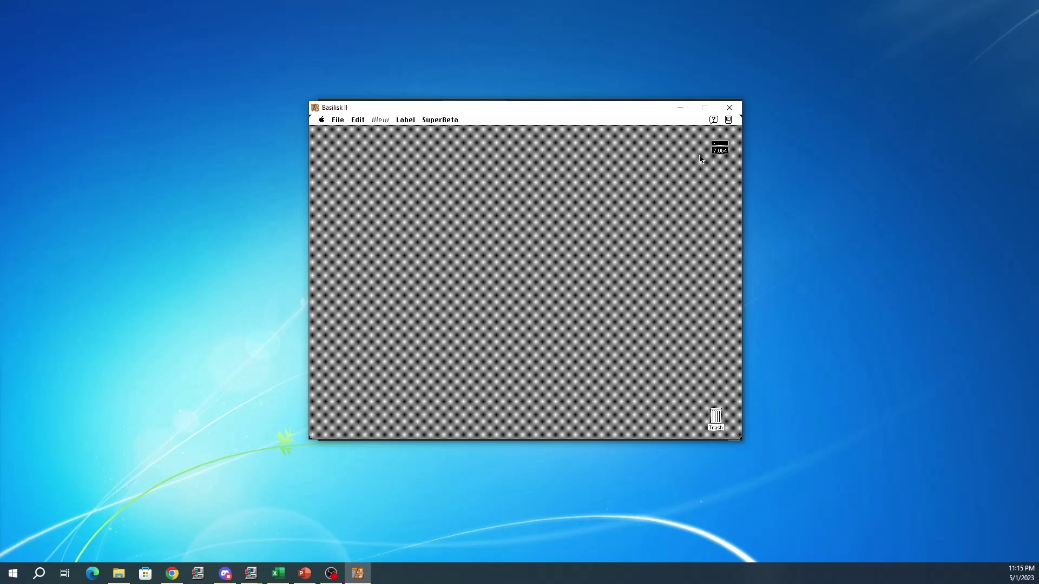
# Open the Alarm Clock, move it toward the middle of the desktop, look over its File commands and close it
pyautogui.moveTo(321, 120); pyautogui.dragTo(345, 149)
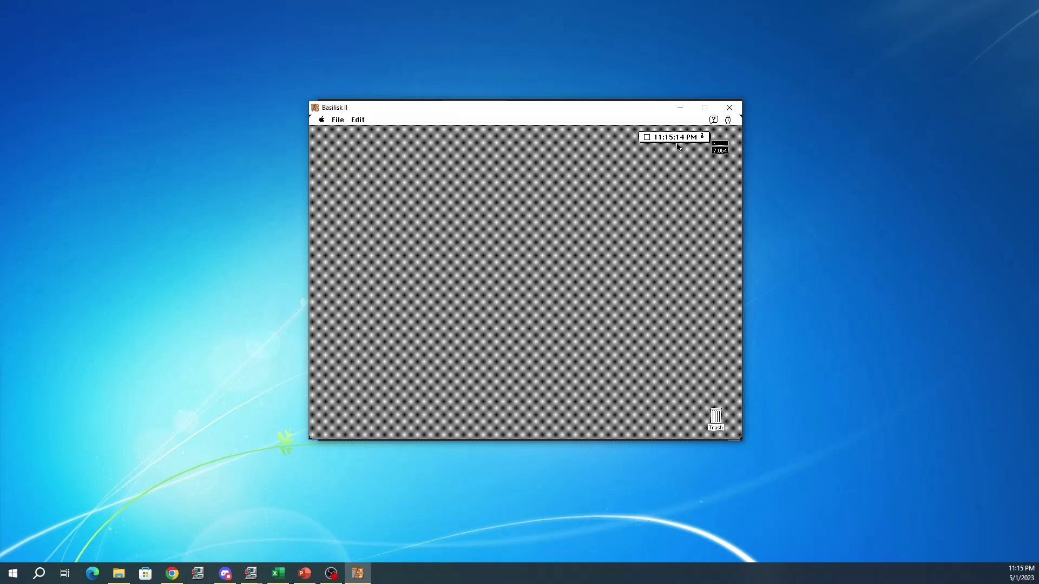
pyautogui.moveTo(678, 141); pyautogui.dragTo(583, 175)
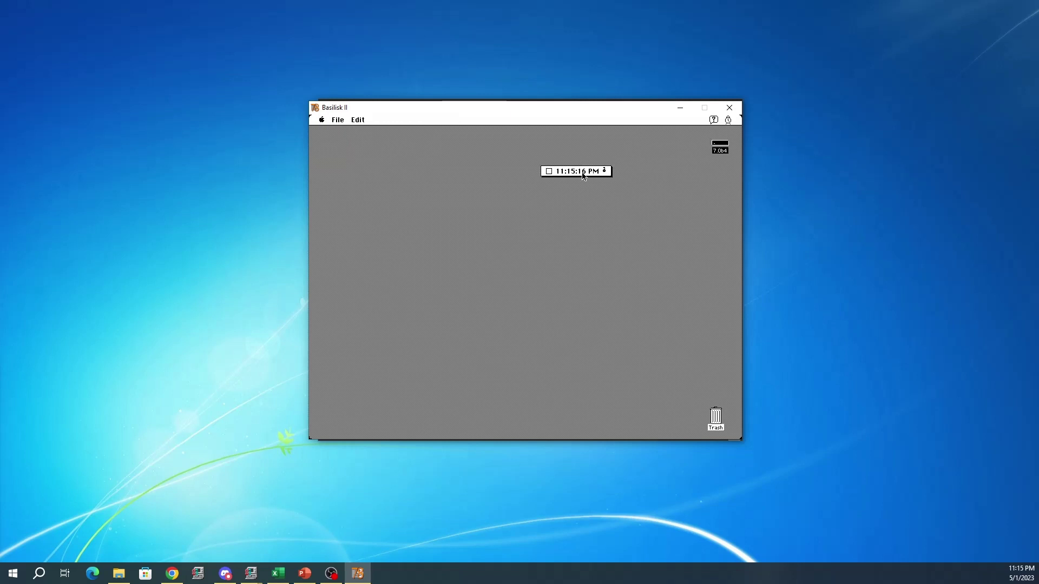
pyautogui.click(338, 120)
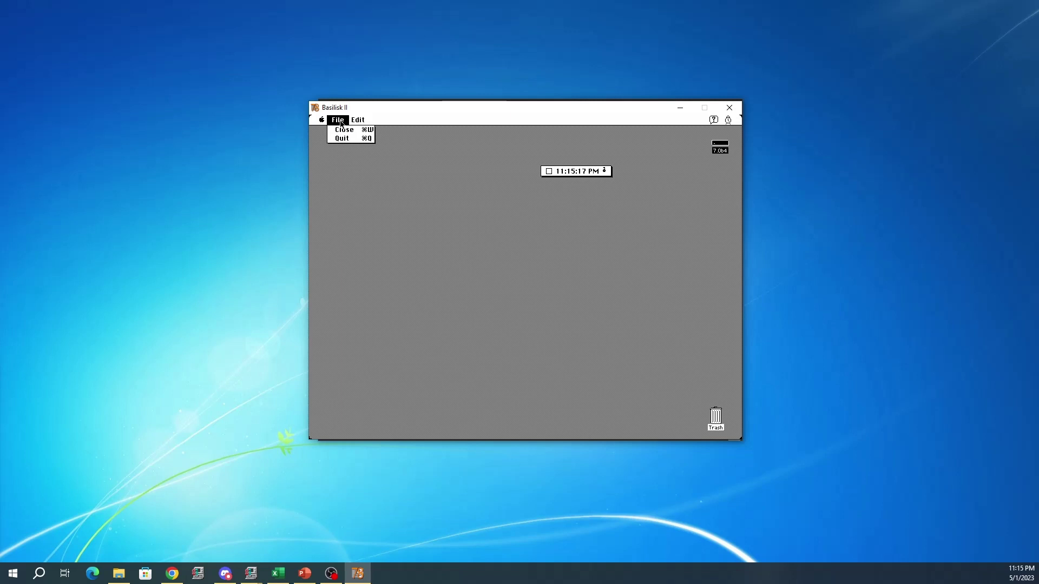
pyautogui.moveTo(341, 123); pyautogui.dragTo(550, 177)
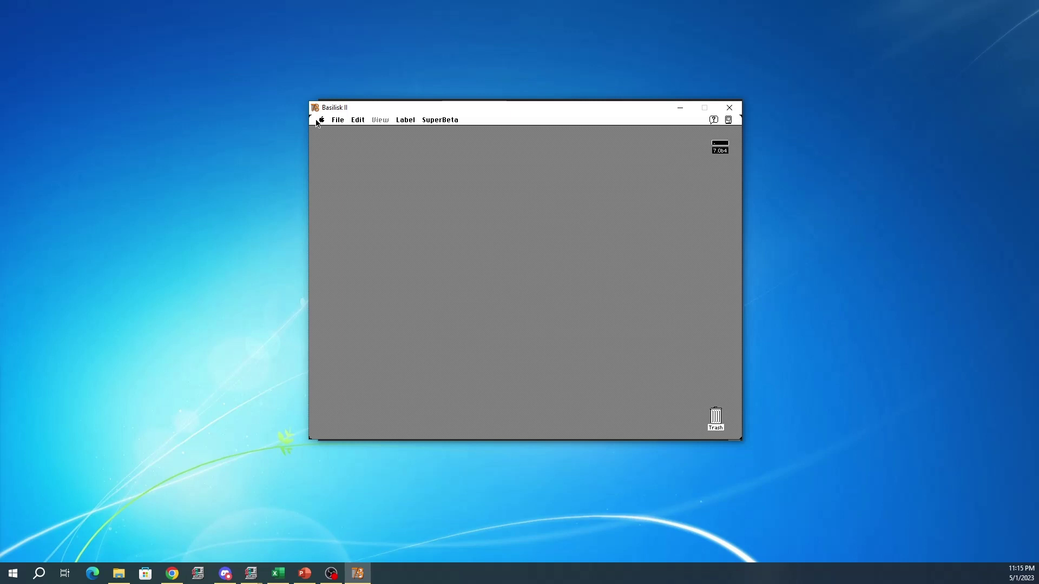
# Try out the Calculator by entering 7.06 and clearing it, look over its Edit commands and close it
pyautogui.moveTo(321, 120); pyautogui.dragTo(341, 152)
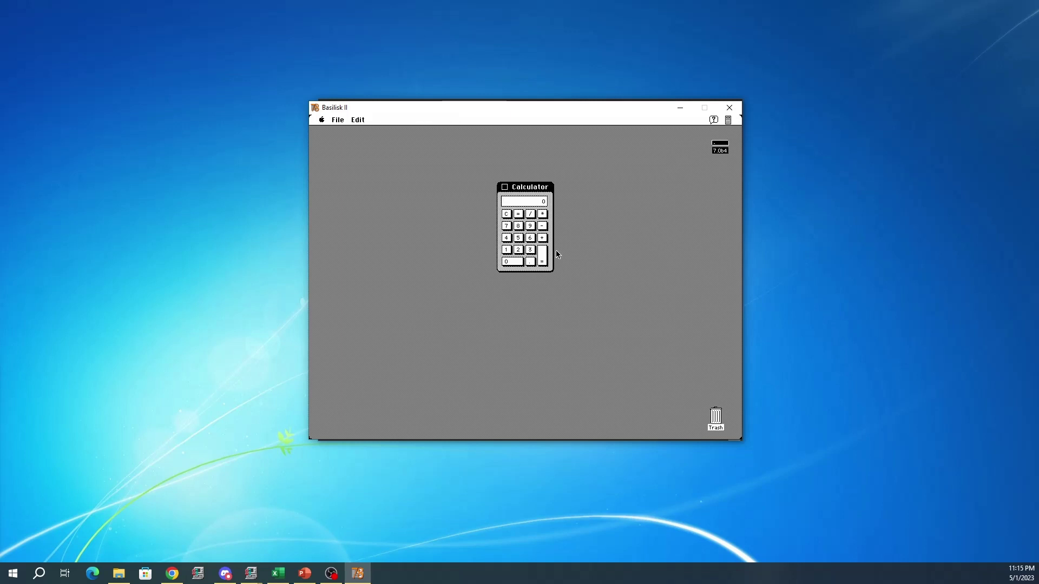
pyautogui.write('7')
pyautogui.click(530, 263)
pyautogui.click(521, 265)
pyautogui.click(531, 238)
pyautogui.press('c')
pyautogui.click(349, 120)
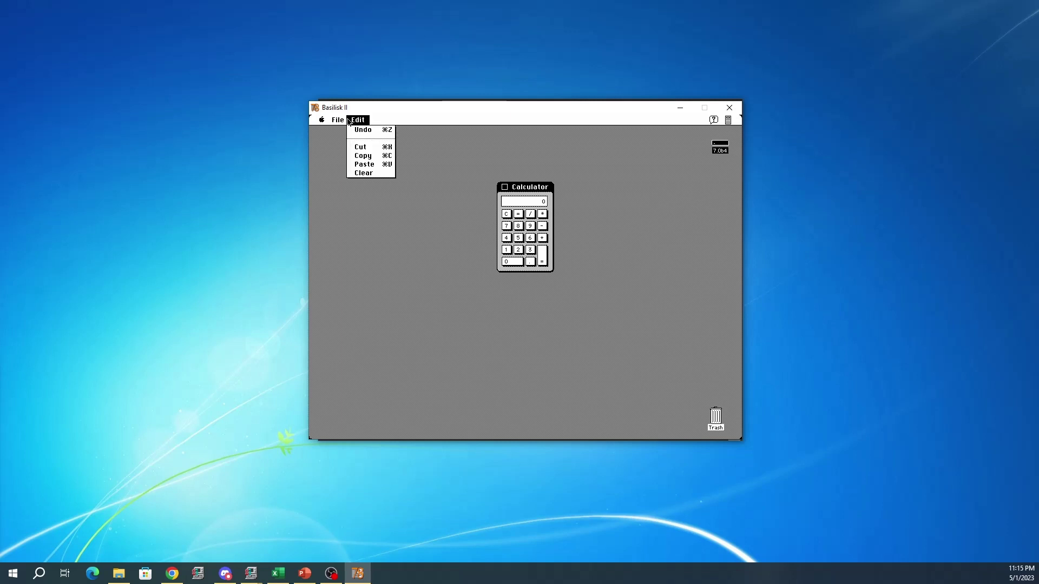
pyautogui.moveTo(349, 120); pyautogui.dragTo(723, 128)
pyautogui.click(730, 121)
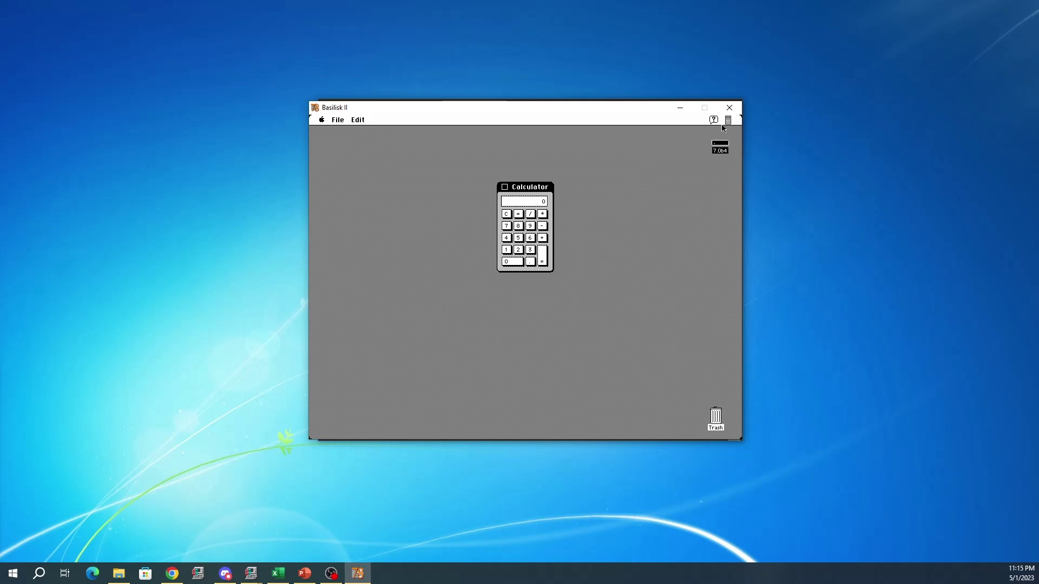
pyautogui.click(505, 188)
# Open the Chooser and activate AppleTalk for AppleShare
pyautogui.click(322, 120)
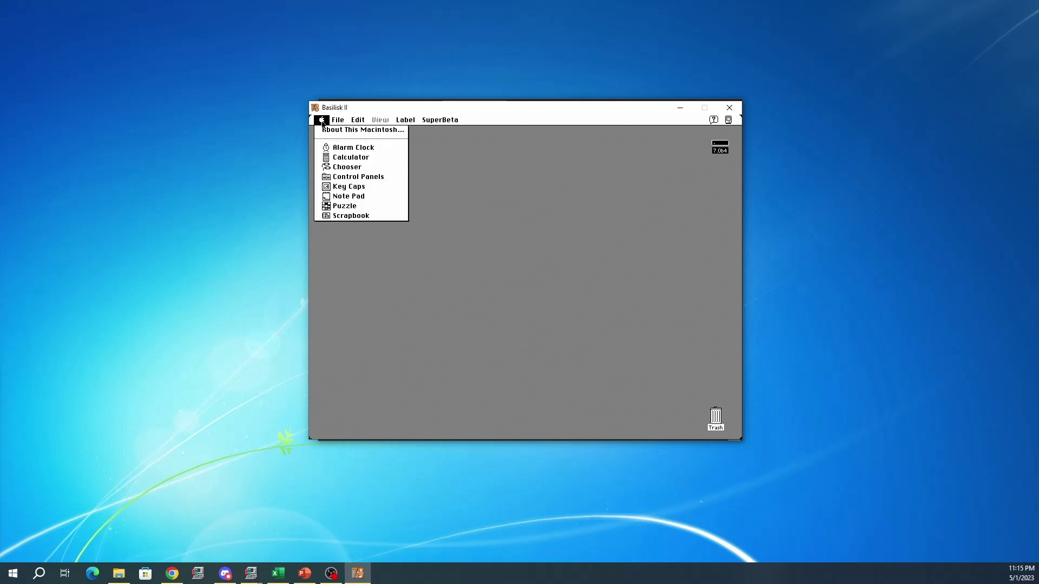
pyautogui.moveTo(322, 124); pyautogui.dragTo(347, 166)
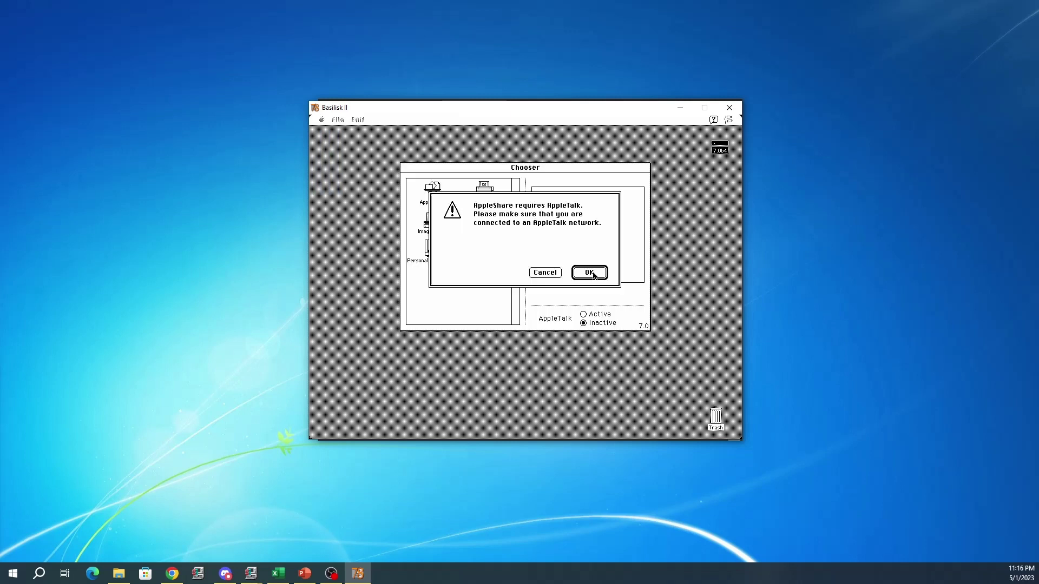
pyautogui.click(592, 272)
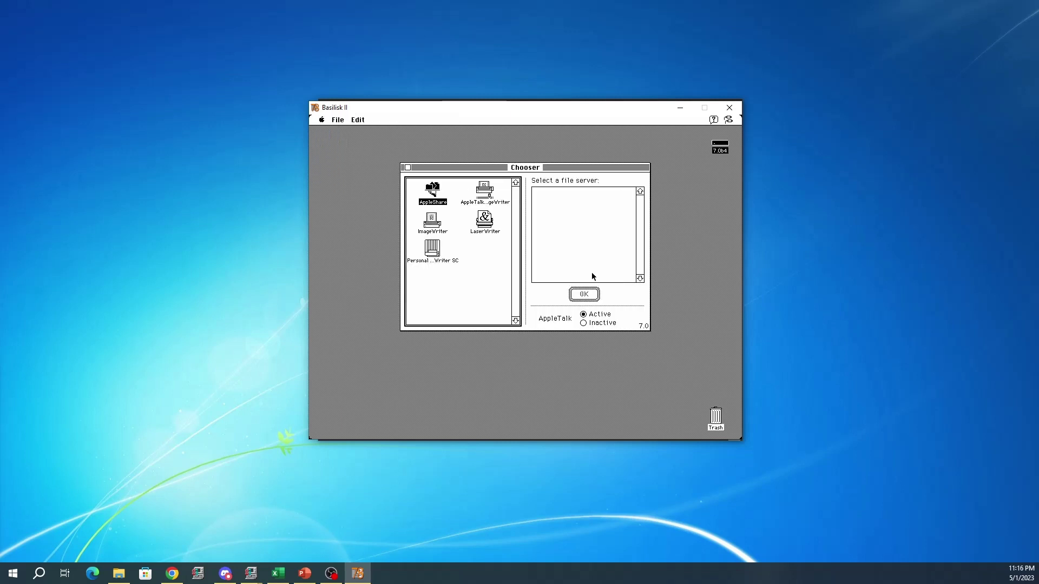
# Try the AppleTalk ImageWriter and ImageWriter drivers in the Chooser, pick the printer port and agree to make AppleTalk inactive
pyautogui.click(503, 201)
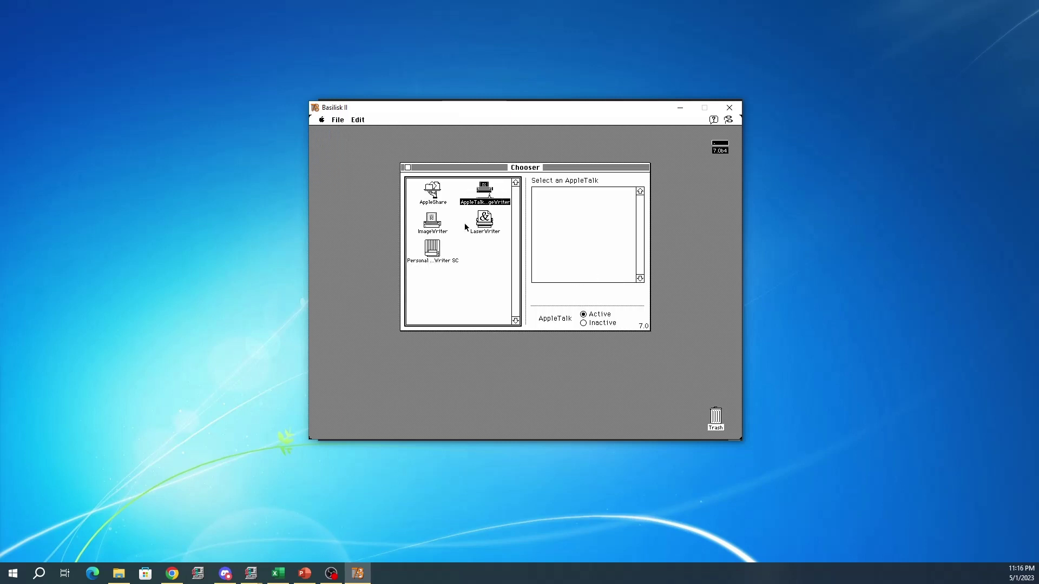
pyautogui.click(433, 223)
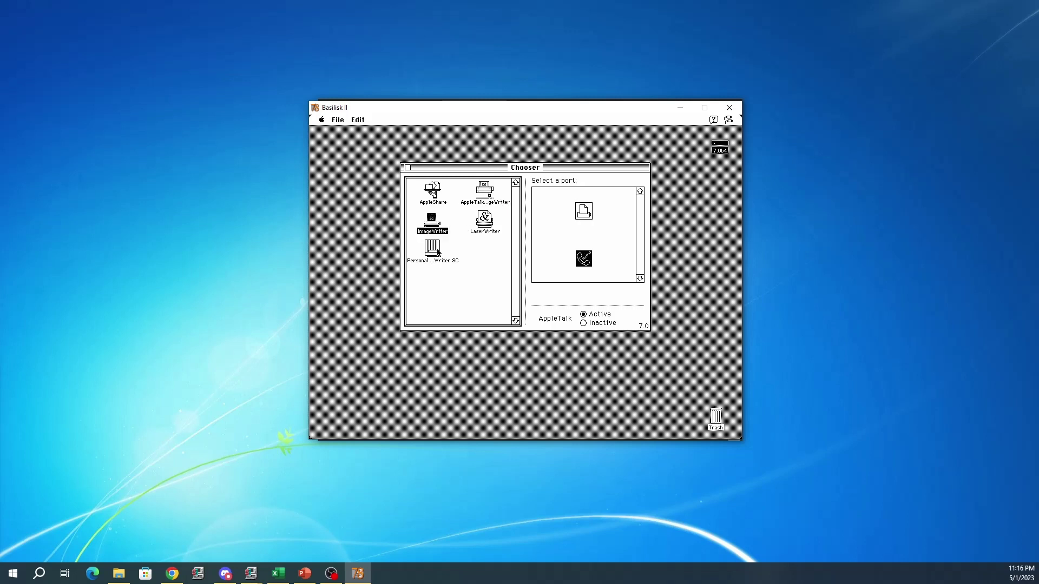
pyautogui.click(583, 211)
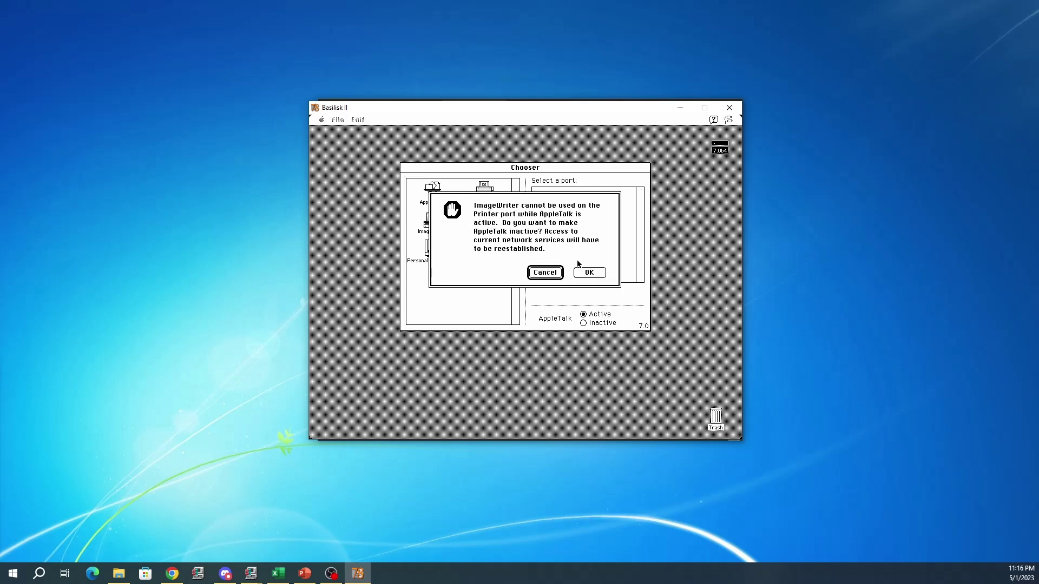
pyautogui.click(590, 272)
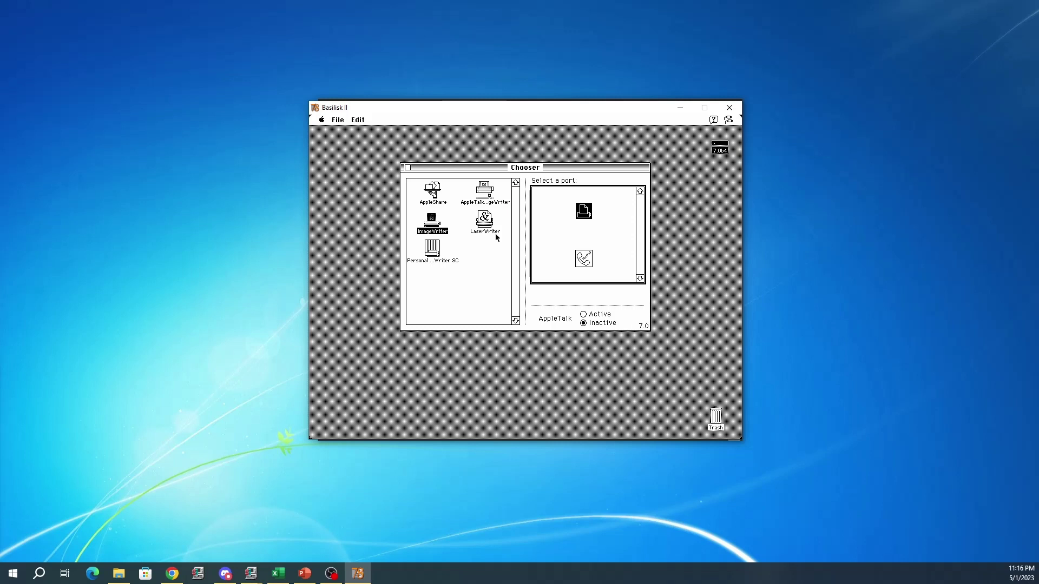
# Select the Personal LaserWriter SC in the Chooser, look over the Edit commands, and close the Chooser, acknowledging the printer change
pyautogui.click(432, 249)
pyautogui.click(358, 120)
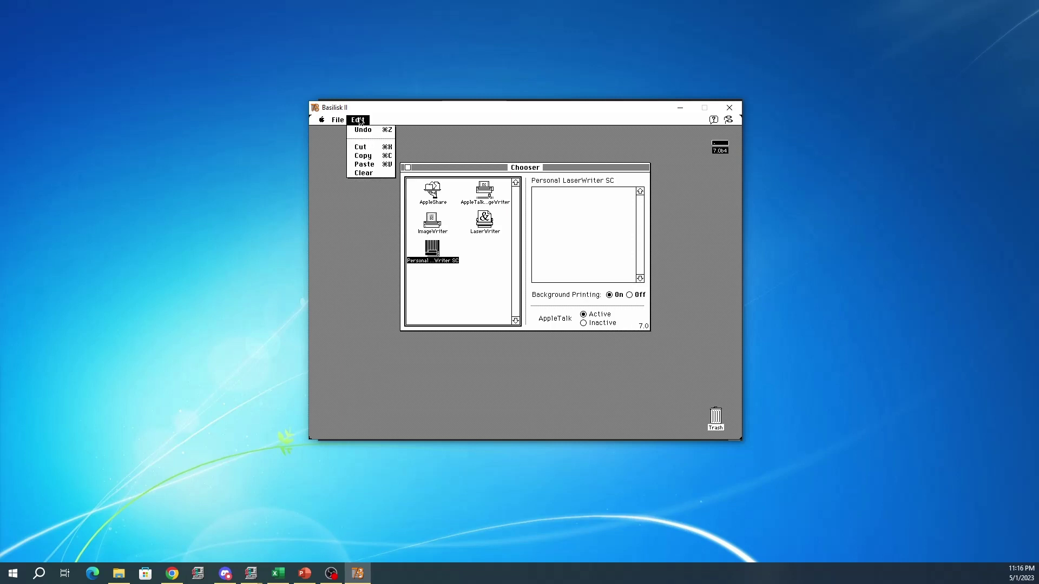
pyautogui.moveTo(360, 122); pyautogui.dragTo(346, 139)
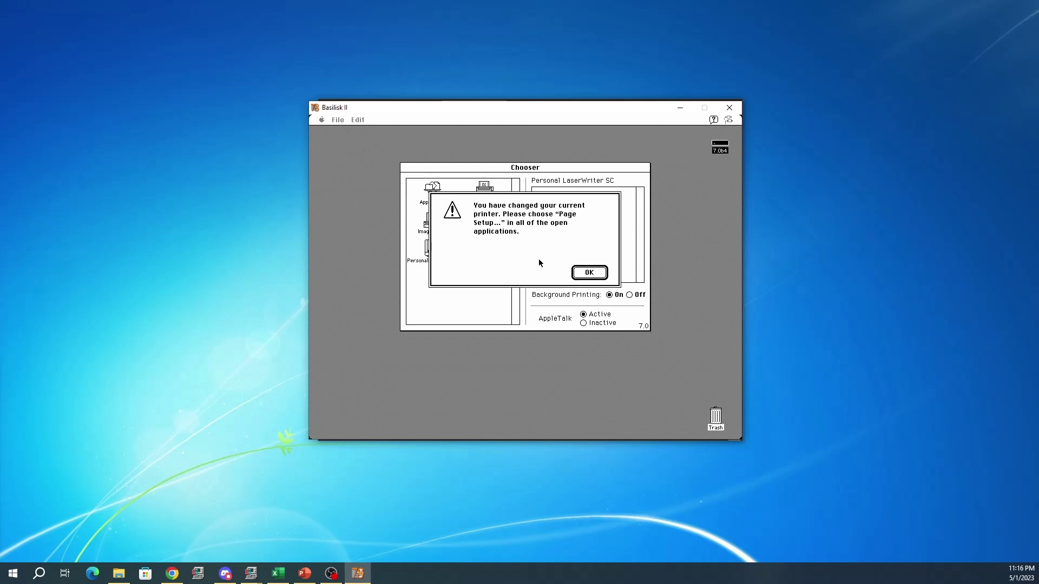
pyautogui.click(590, 274)
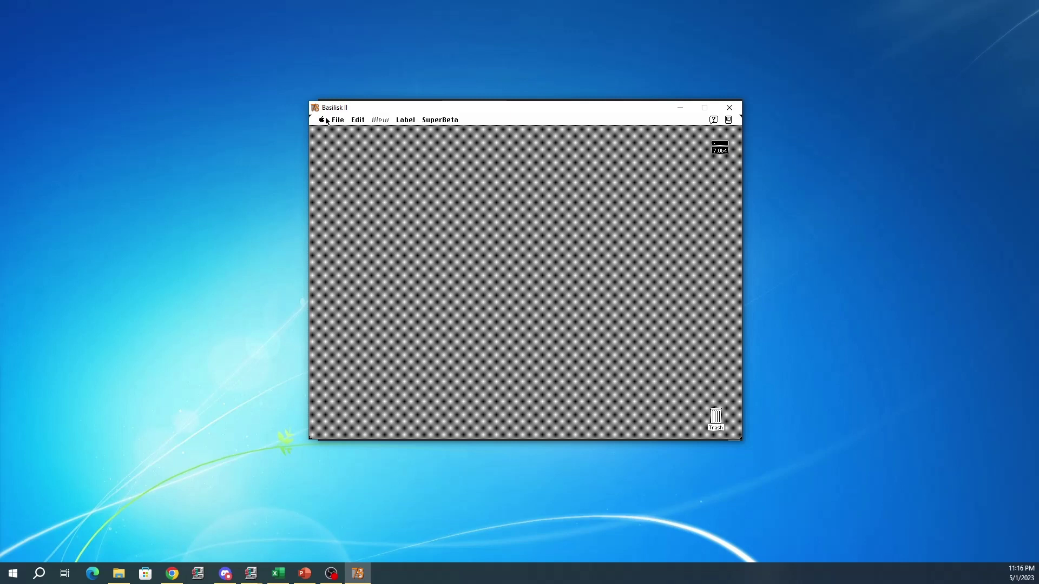
# Open Control Panels and examine the Color panel, cancelling the custom highlight color and viewing the window color choices before closing it
pyautogui.moveTo(327, 120); pyautogui.dragTo(346, 179)
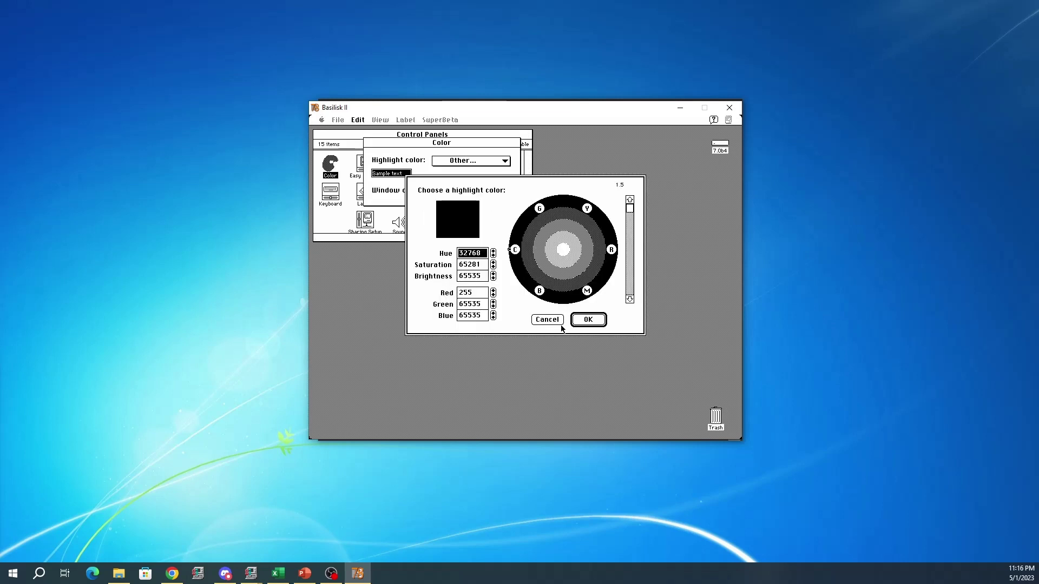
pyautogui.click(555, 320)
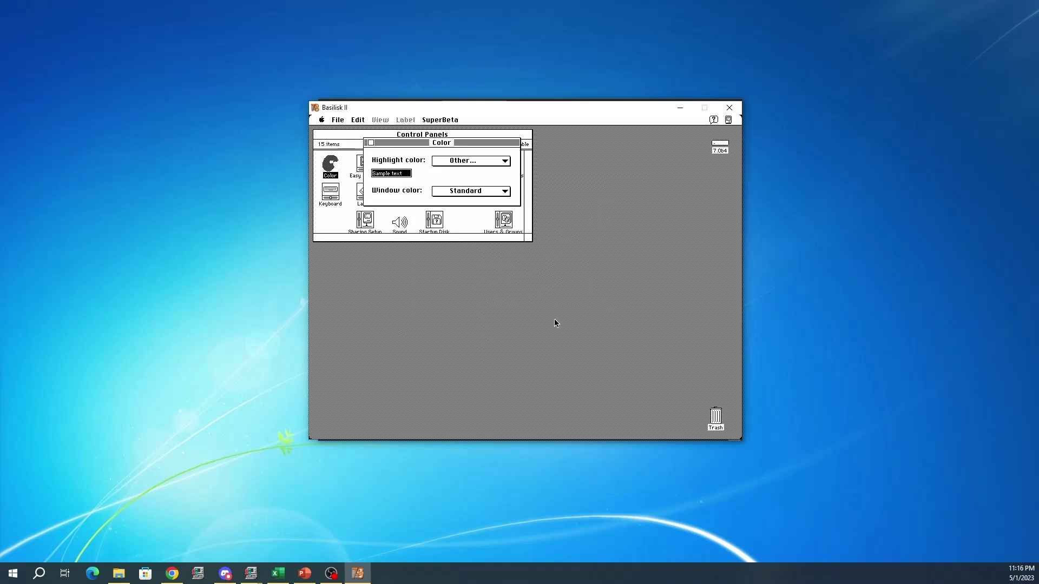
pyautogui.click(463, 192)
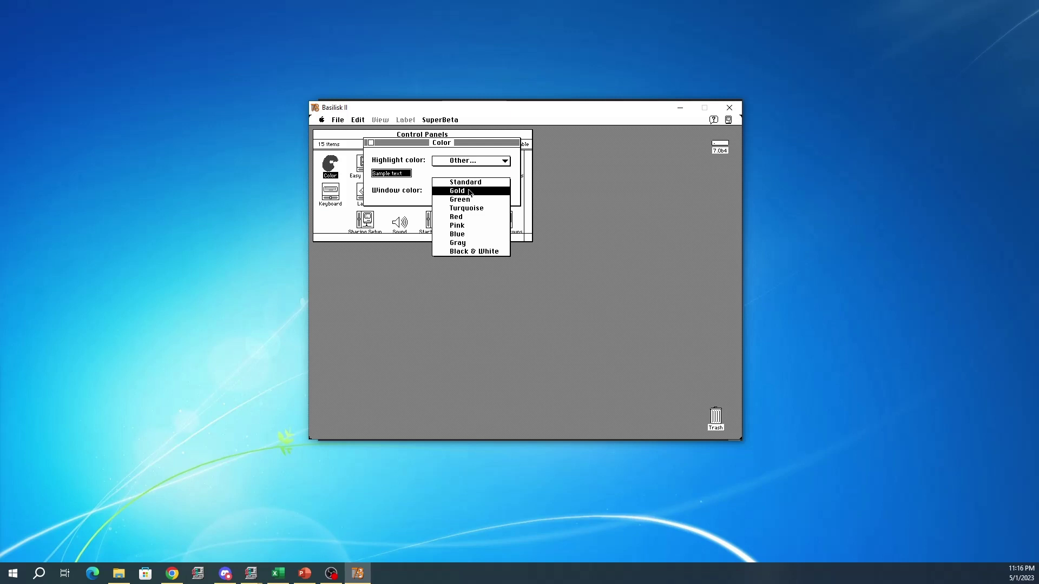
pyautogui.click(371, 142)
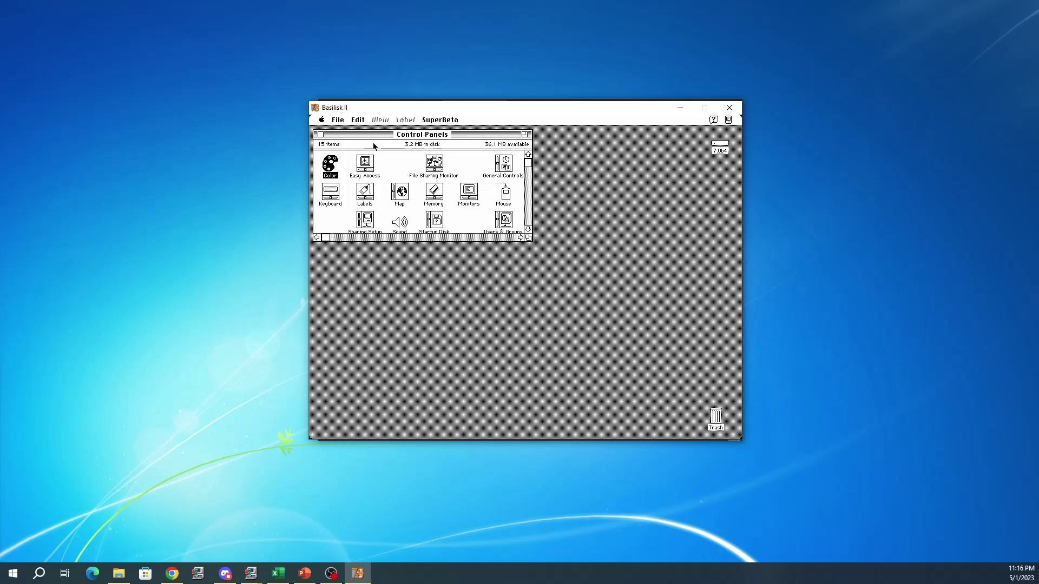
# Look over the Easy Access, General Controls and Keyboard control panels, enlarging the Control Panels window to show all its items
pyautogui.doubleClick(365, 164)
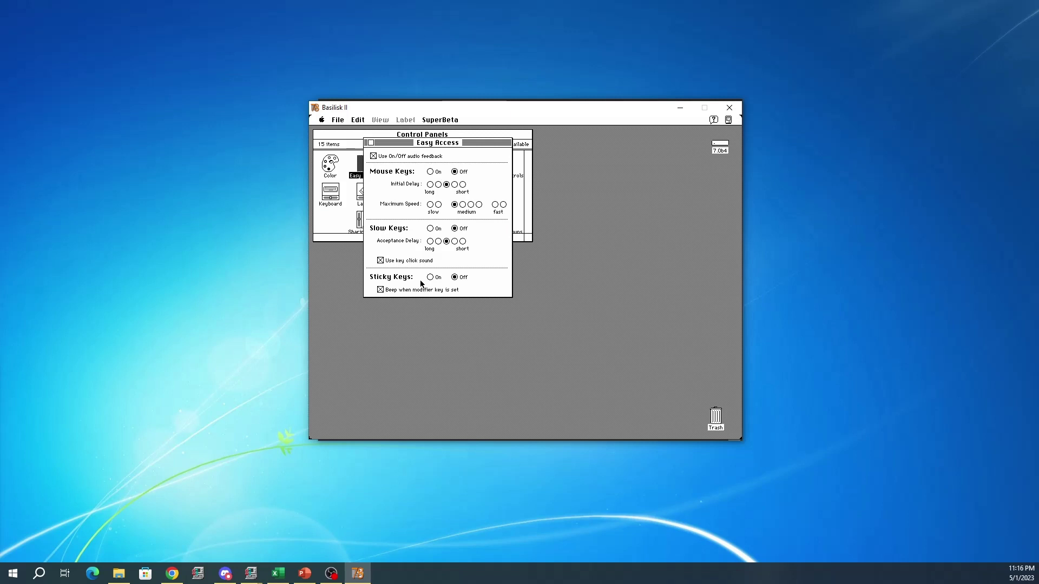
pyautogui.click(527, 134)
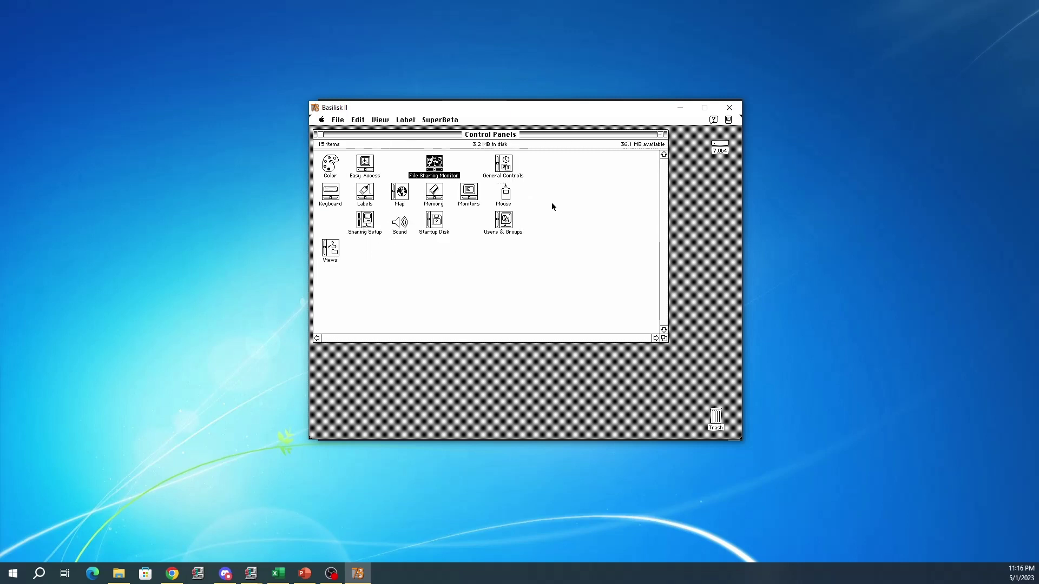
pyautogui.doubleClick(504, 163)
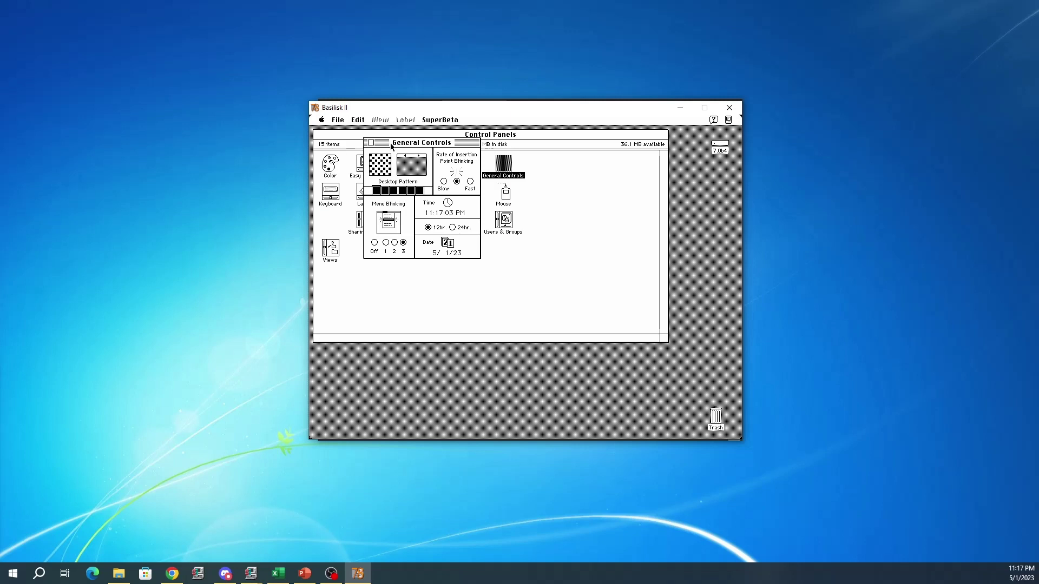
pyautogui.doubleClick(331, 192)
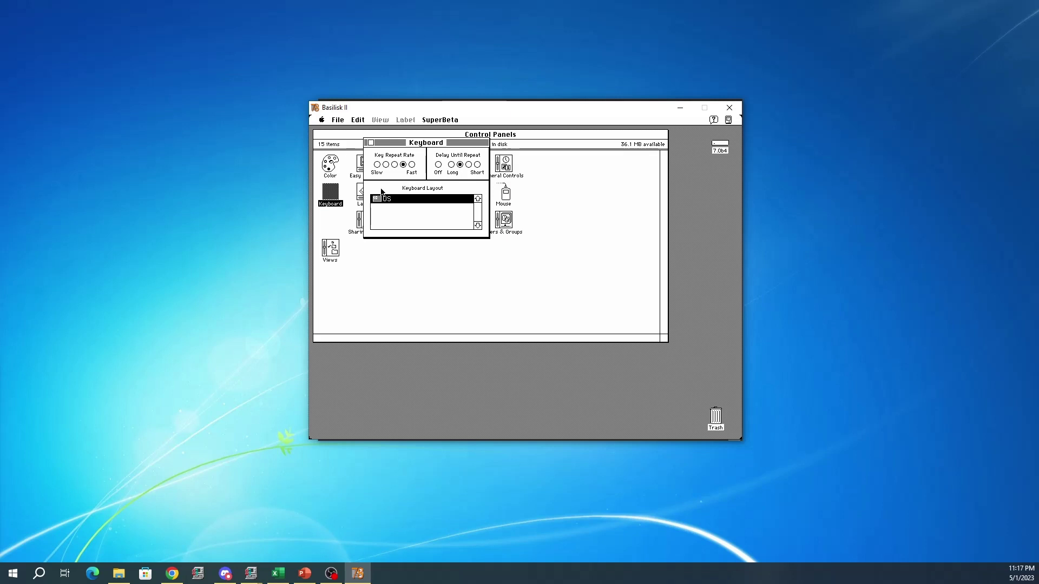
pyautogui.hotkey('alt', 'w')
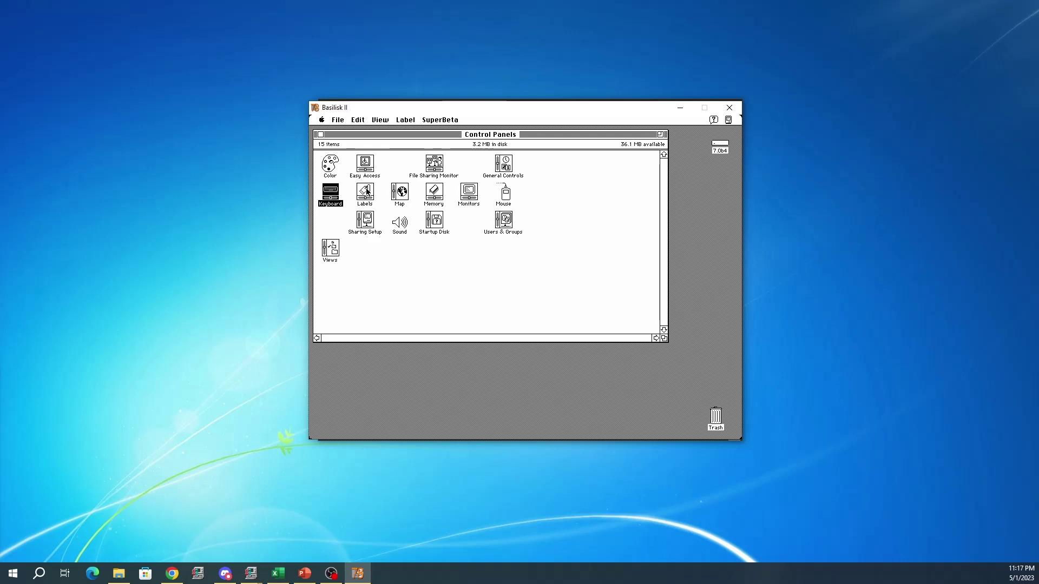
# Explore several world locations in the Map control panel, including Pyongyang, and close it
pyautogui.doubleClick(399, 192)
pyautogui.click(412, 177)
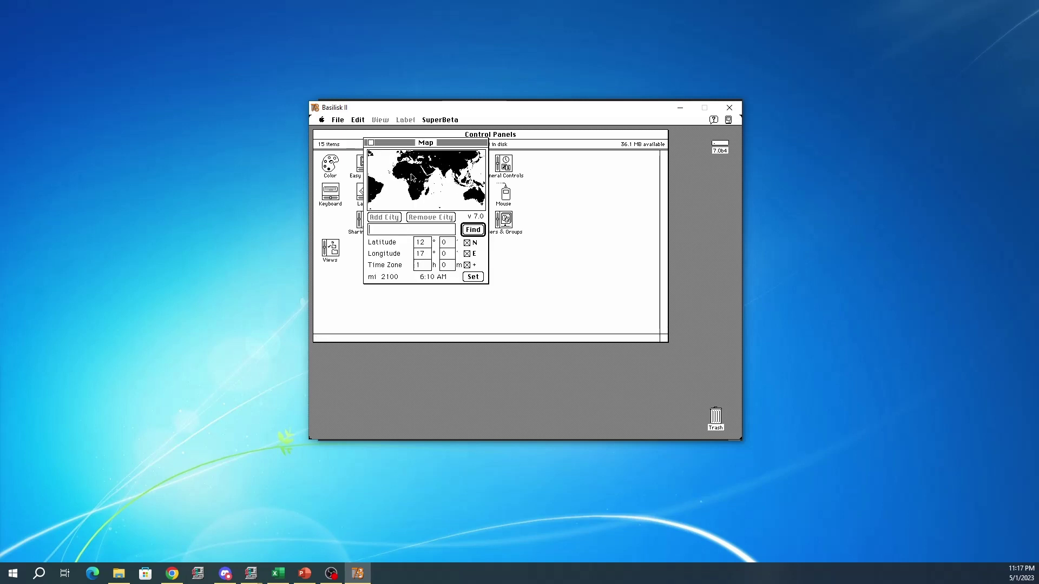
pyautogui.click(450, 165)
pyautogui.click(386, 163)
pyautogui.click(381, 169)
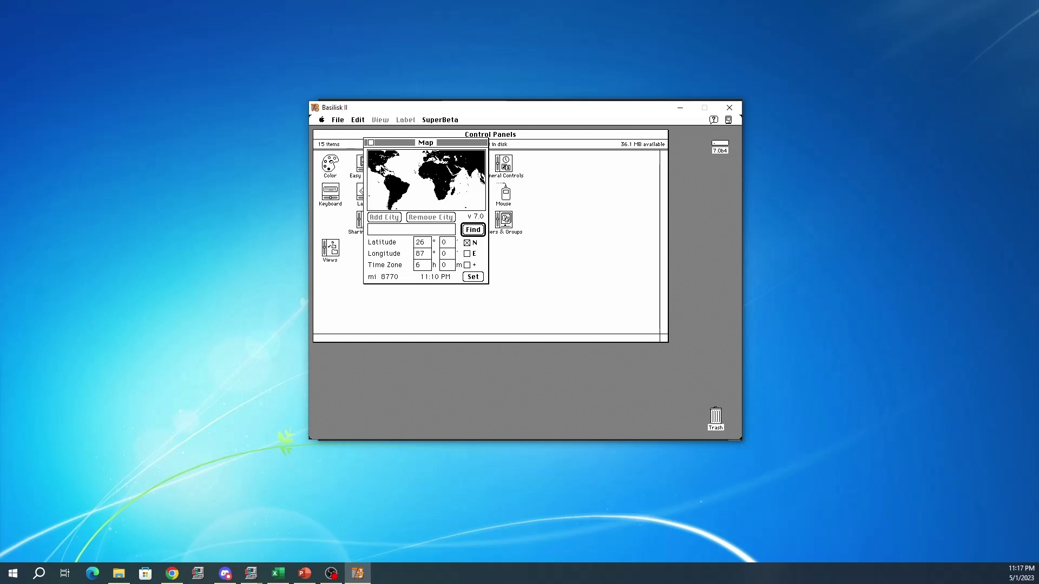
pyautogui.moveTo(381, 170); pyautogui.dragTo(377, 149)
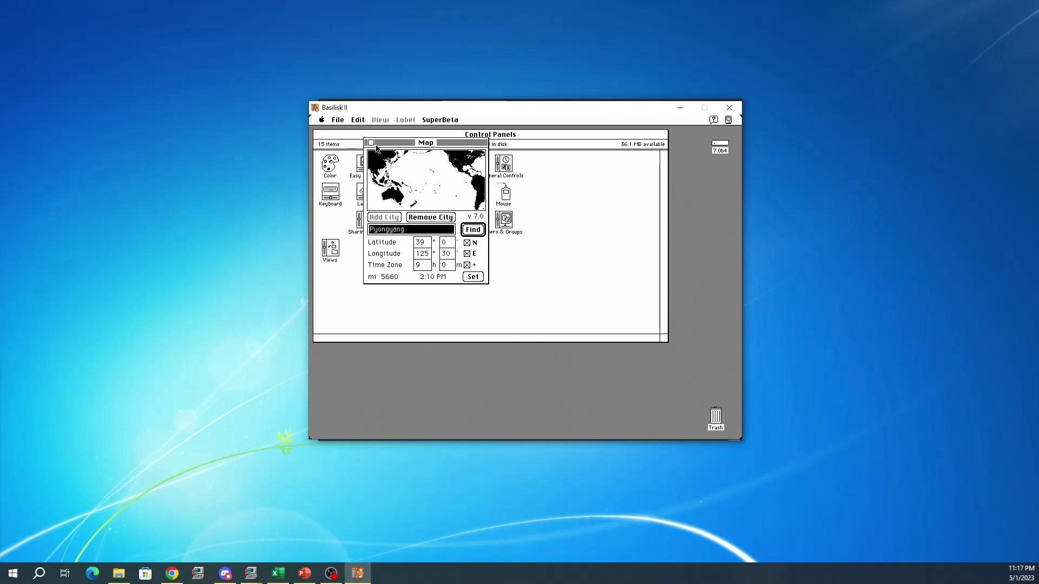
pyautogui.click(371, 143)
# Set the Monitors control panel to Millions of colors and check the monitor's options
pyautogui.doubleClick(407, 184)
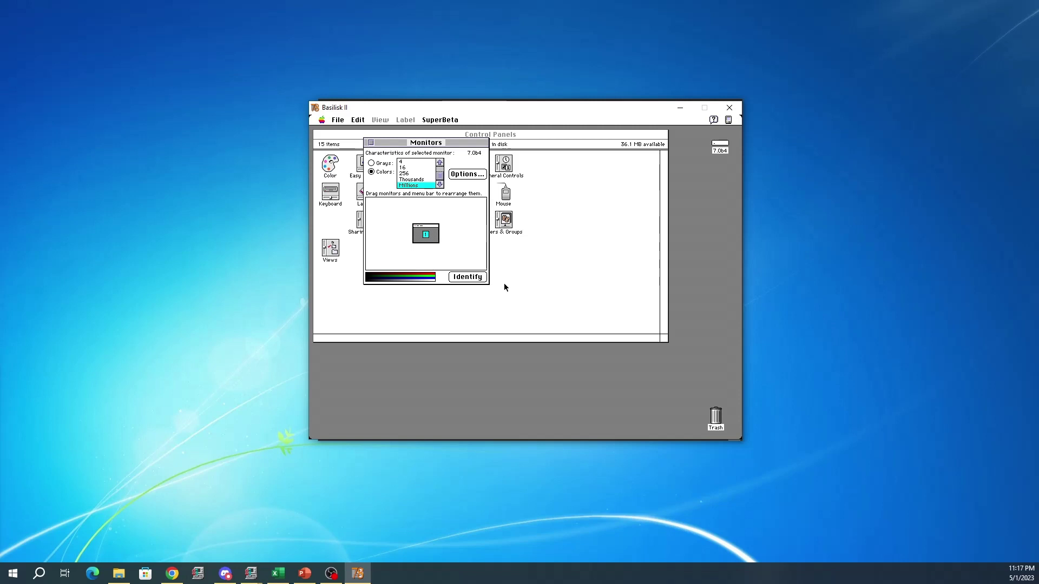
pyautogui.click(467, 174)
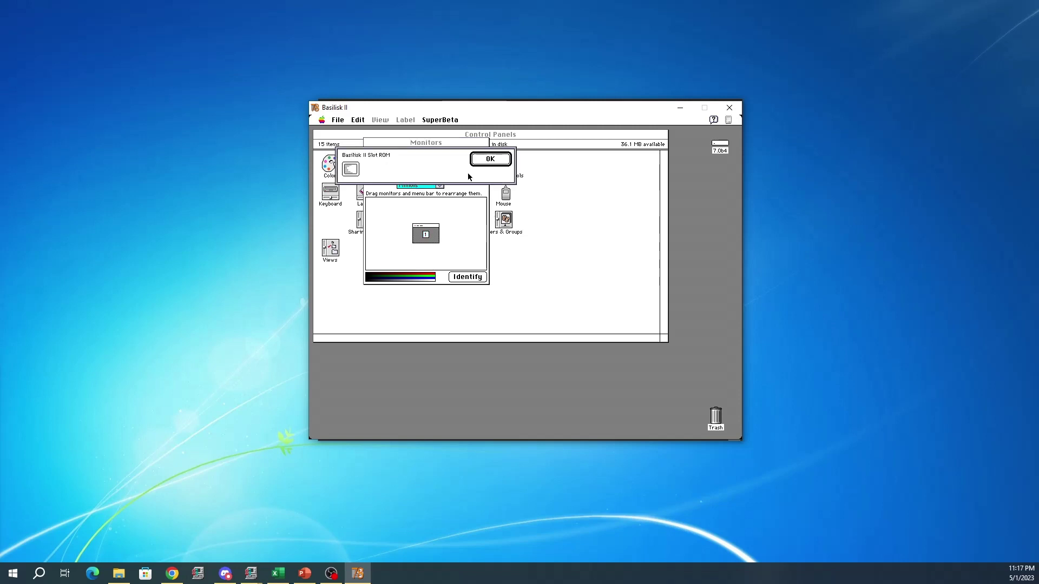
pyautogui.press('Return')
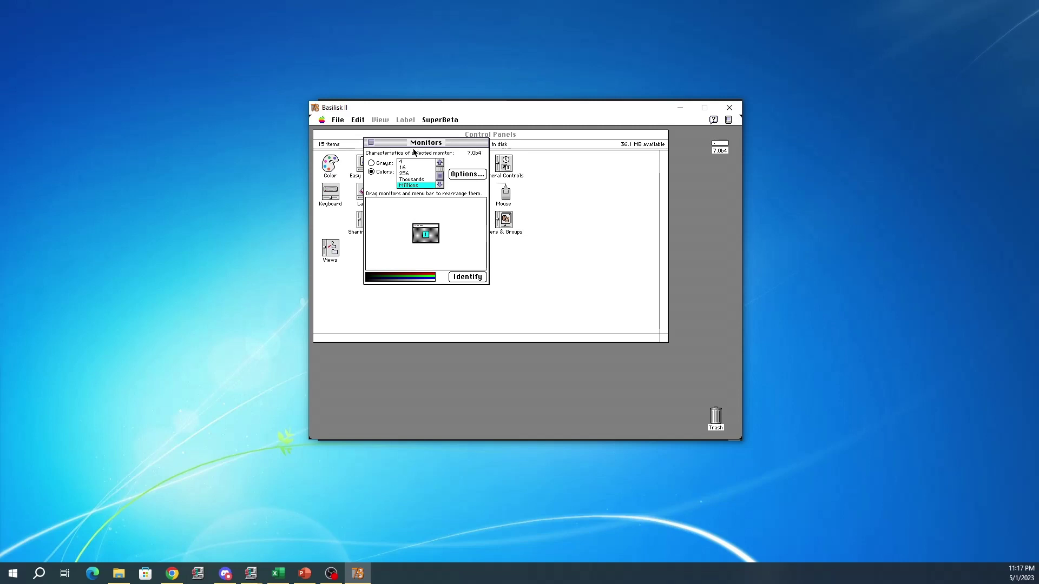
# Open the Sound control panel, preview the Boing alert sound, choose Clink-Klank and close the panel
pyautogui.click(503, 192)
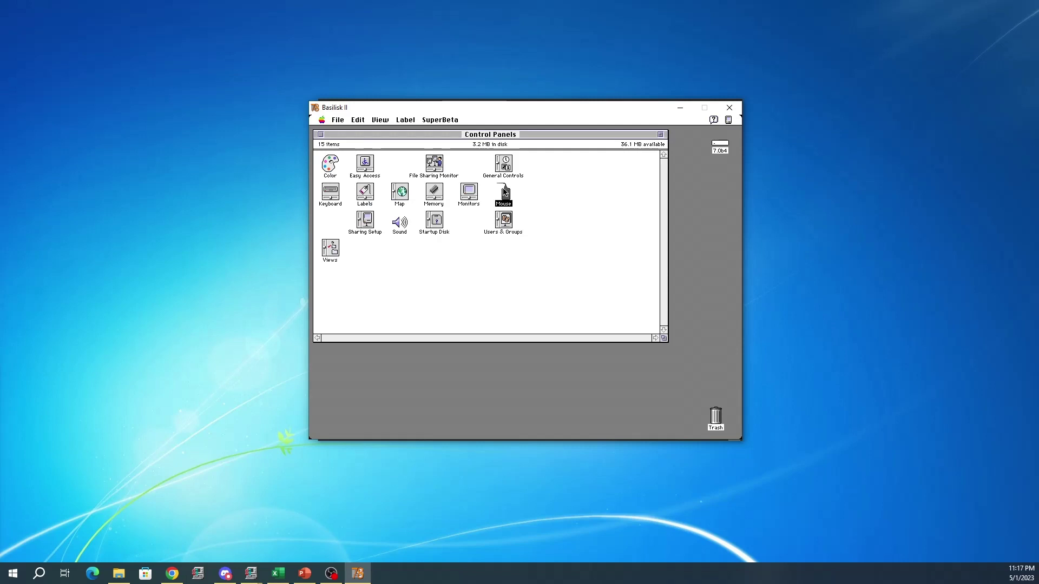
pyautogui.click(366, 222)
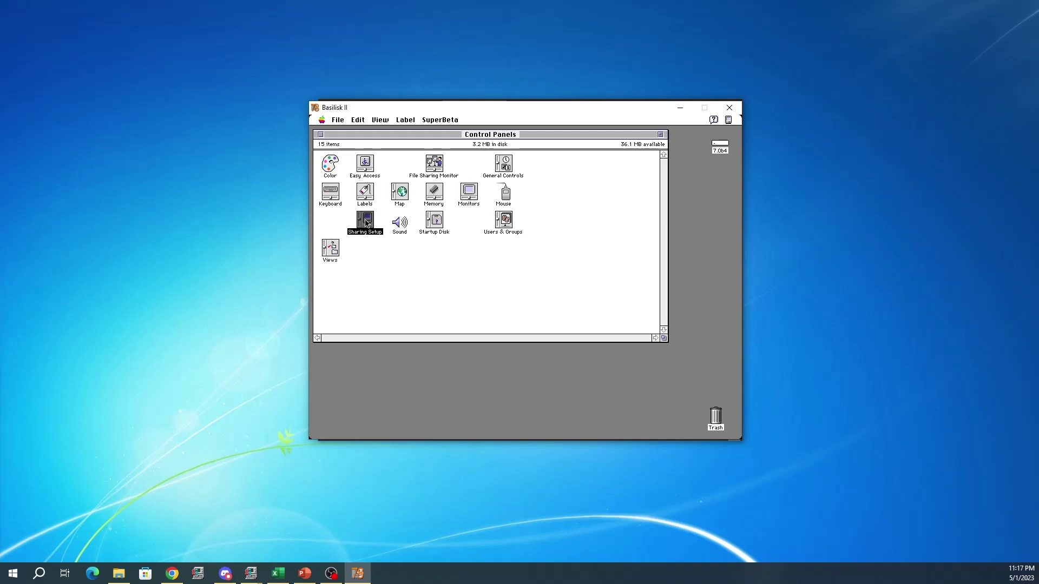
pyautogui.doubleClick(399, 222)
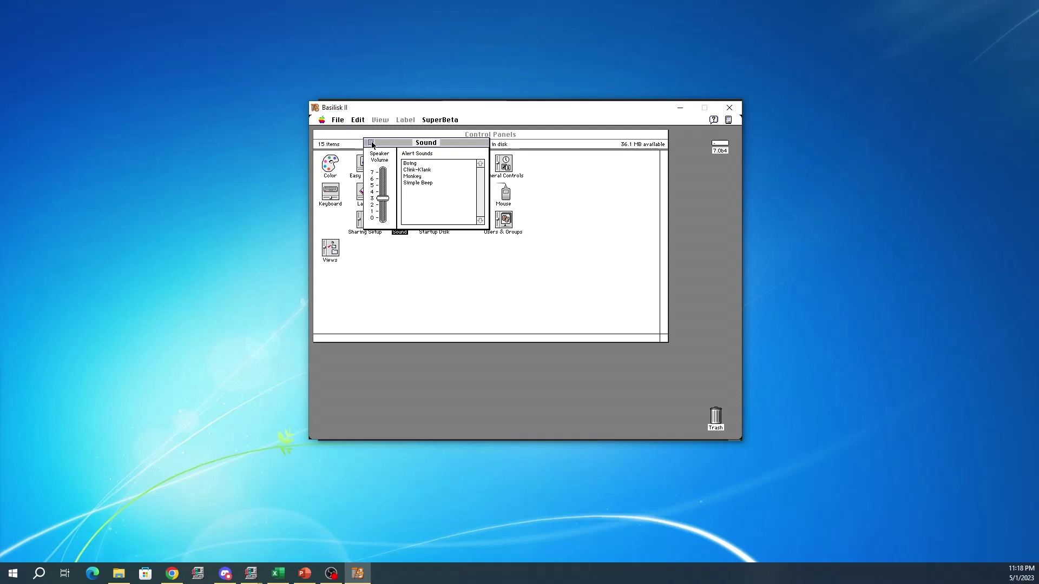
pyautogui.click(410, 165)
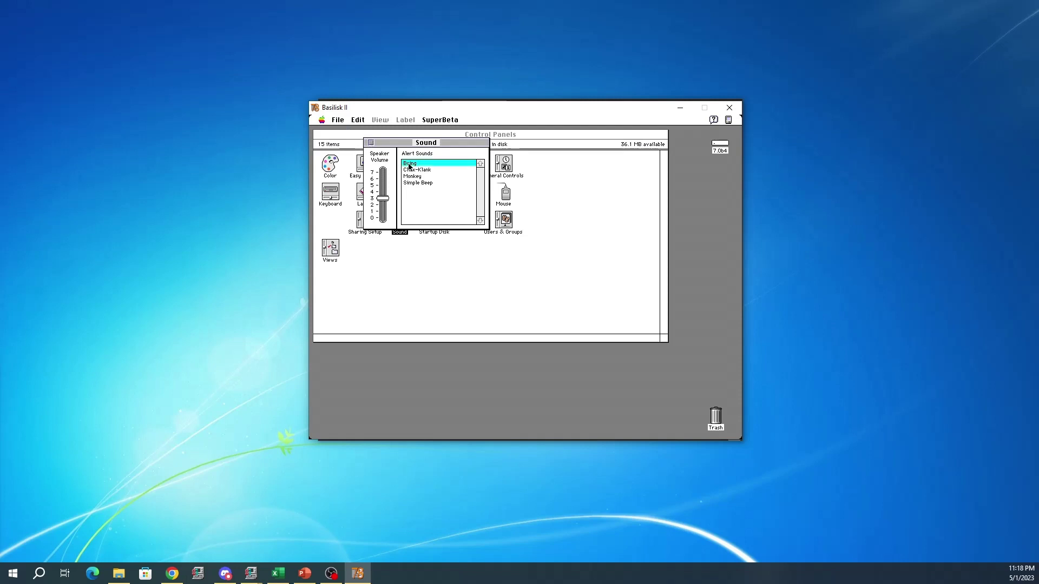
pyautogui.click(414, 171)
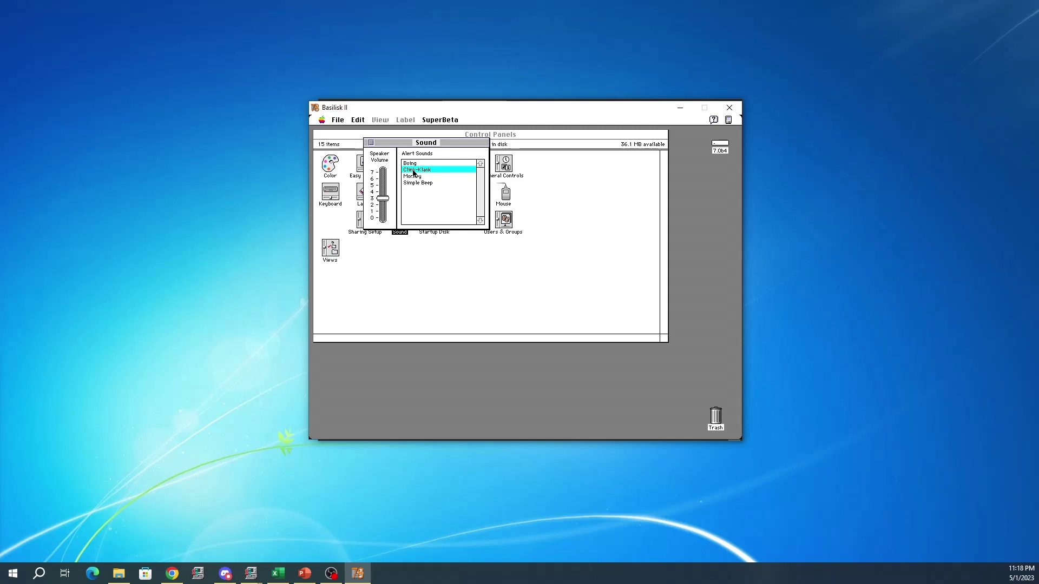
pyautogui.hotkey('alt', 'w')
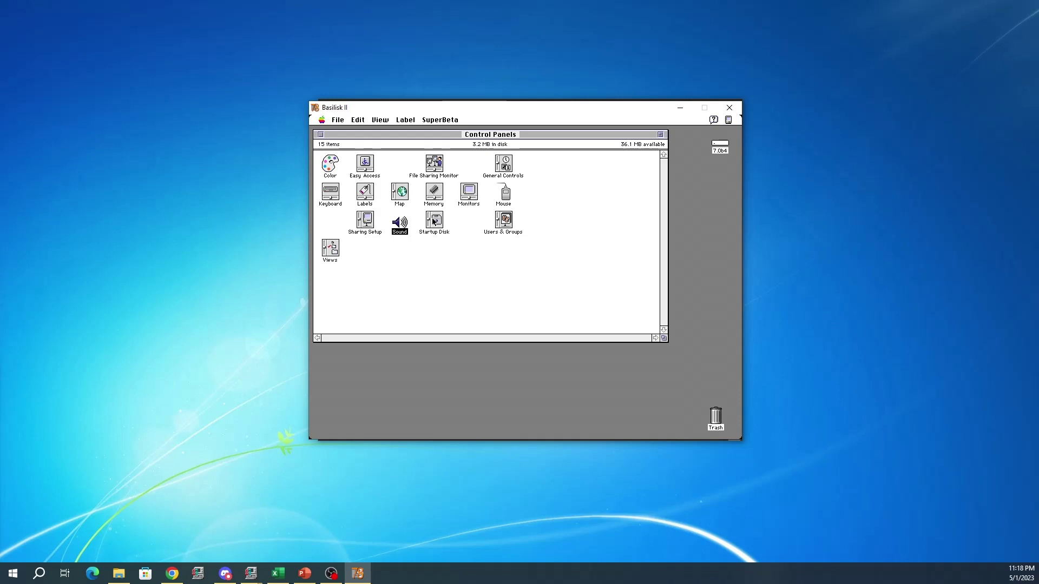
# Open the Views control panel, set the font for views to Geneva and close the panel
pyautogui.click(434, 221)
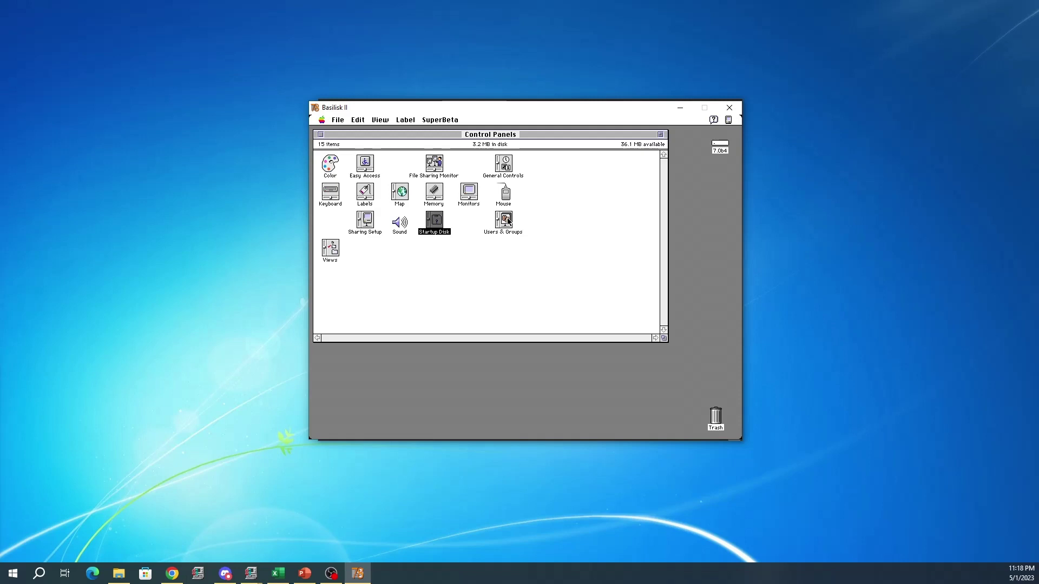
pyautogui.press('v')
pyautogui.hotkey('alt', 'o')
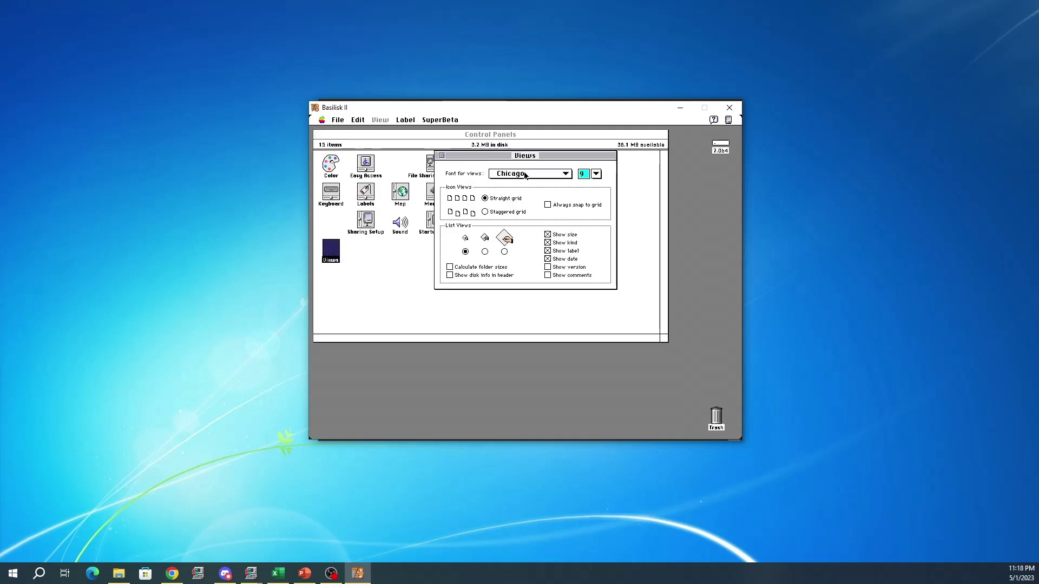
pyautogui.moveTo(524, 174); pyautogui.dragTo(522, 192)
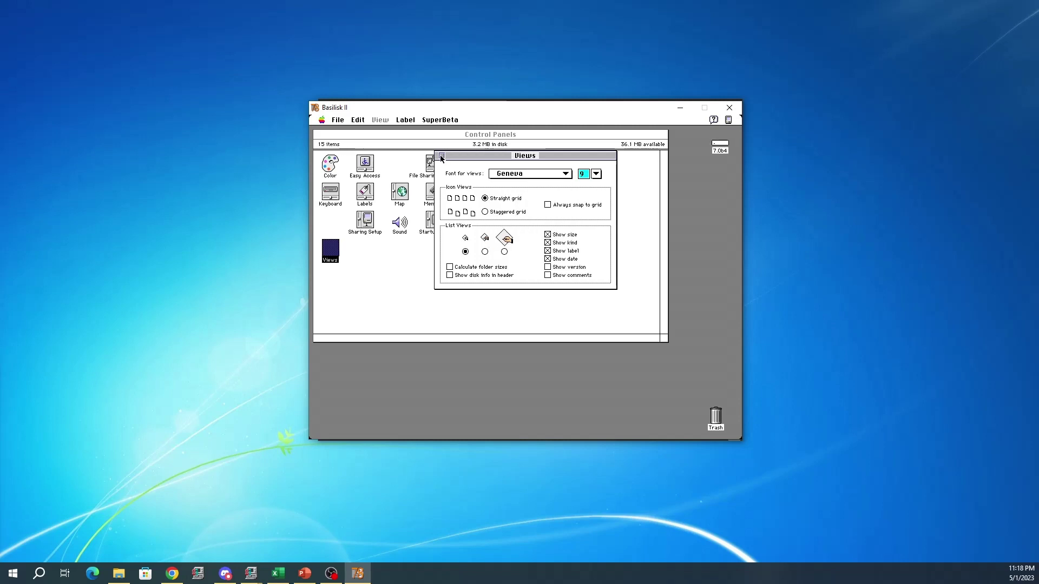
pyautogui.click(441, 157)
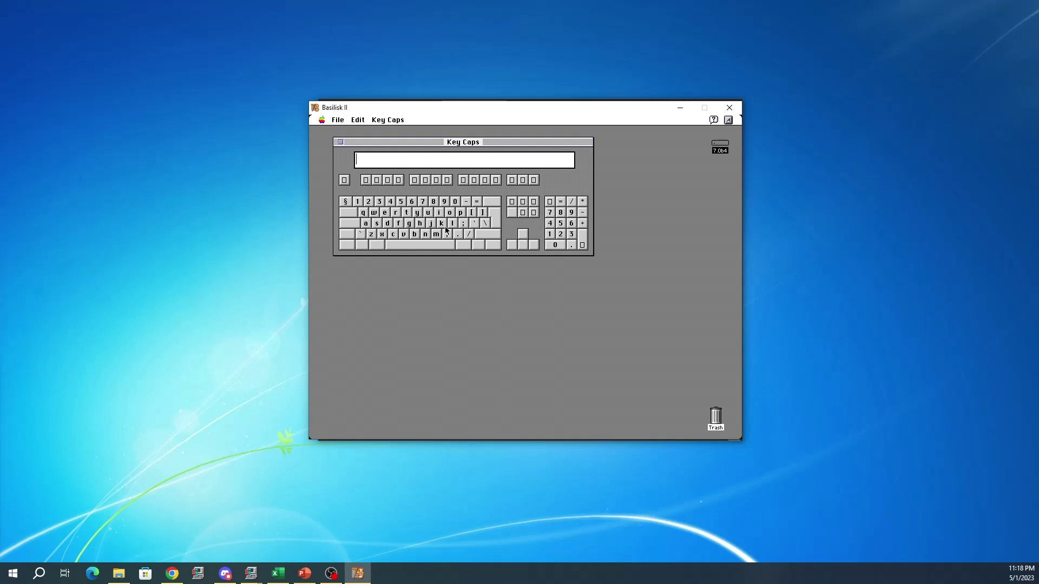
# Enter "7.0b4 yayyyyyyyyyy" in Key Caps and close it
pyautogui.write('7.0b4 yayyyyyyyyyy')
pyautogui.click(340, 143)
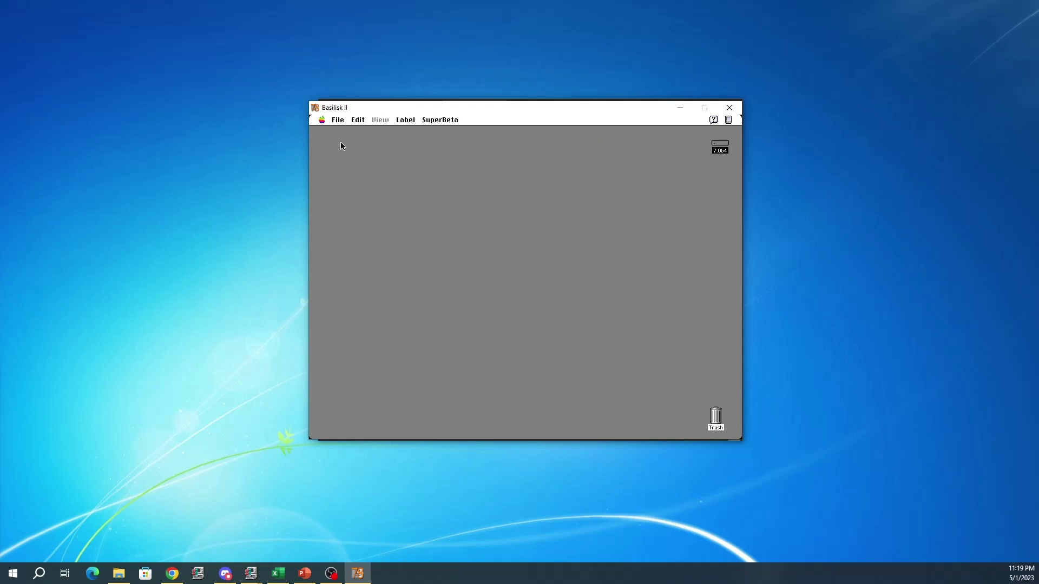
# Open the Note Pad, write a note beginning "This is Mac OS 7.0b4 "Super" on page 1 and close it
pyautogui.moveTo(322, 120); pyautogui.dragTo(352, 197)
pyautogui.write('This i')
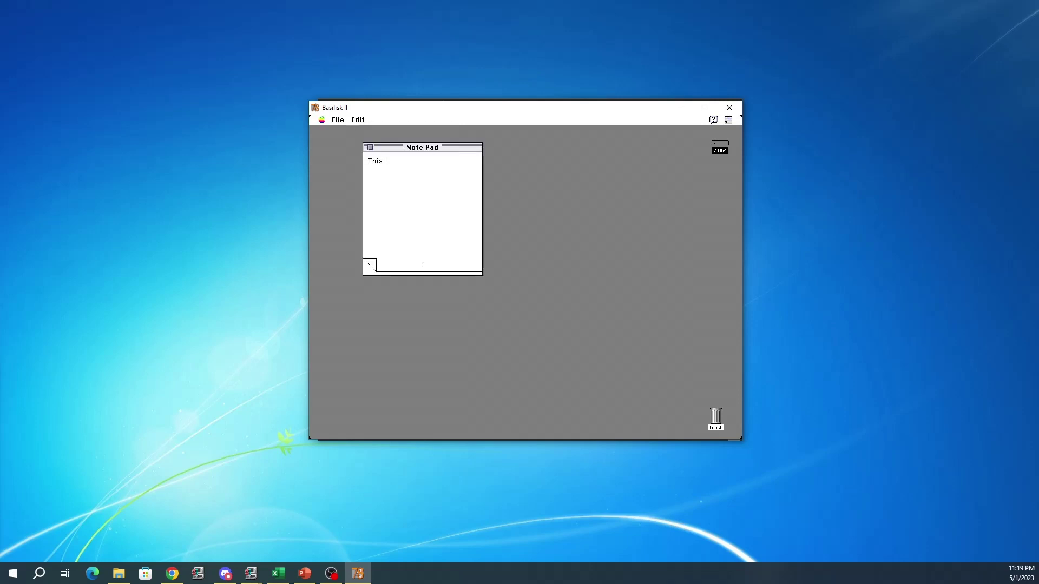
pyautogui.write('s Mac OS 7.0b4 "Super')
pyautogui.click(371, 147)
# Open the Puzzle desk accessory, slide several tiles around the empty space and close it
pyautogui.moveTo(322, 120); pyautogui.dragTo(349, 199)
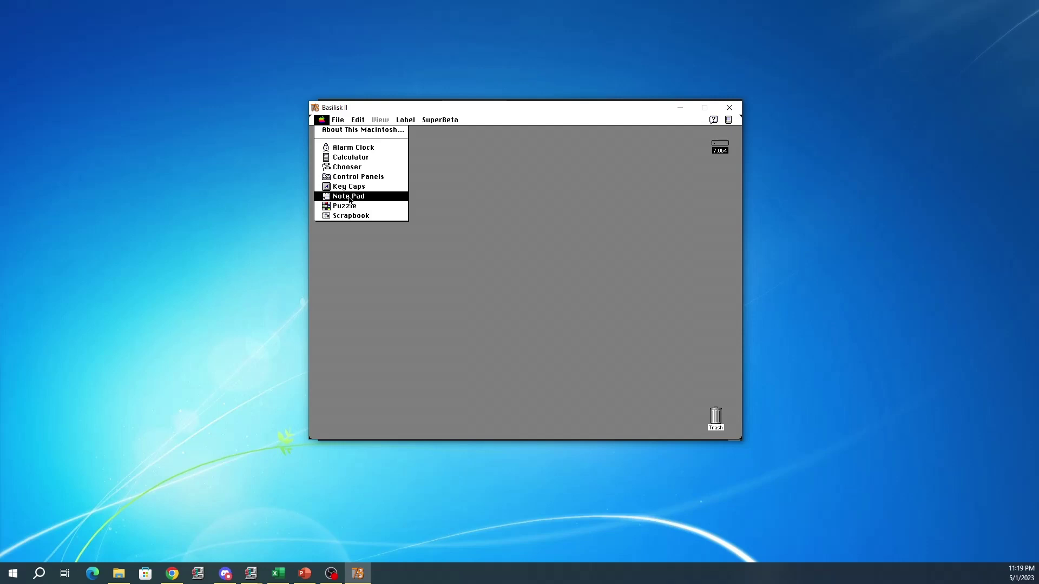
pyautogui.moveTo(350, 199); pyautogui.dragTo(347, 206)
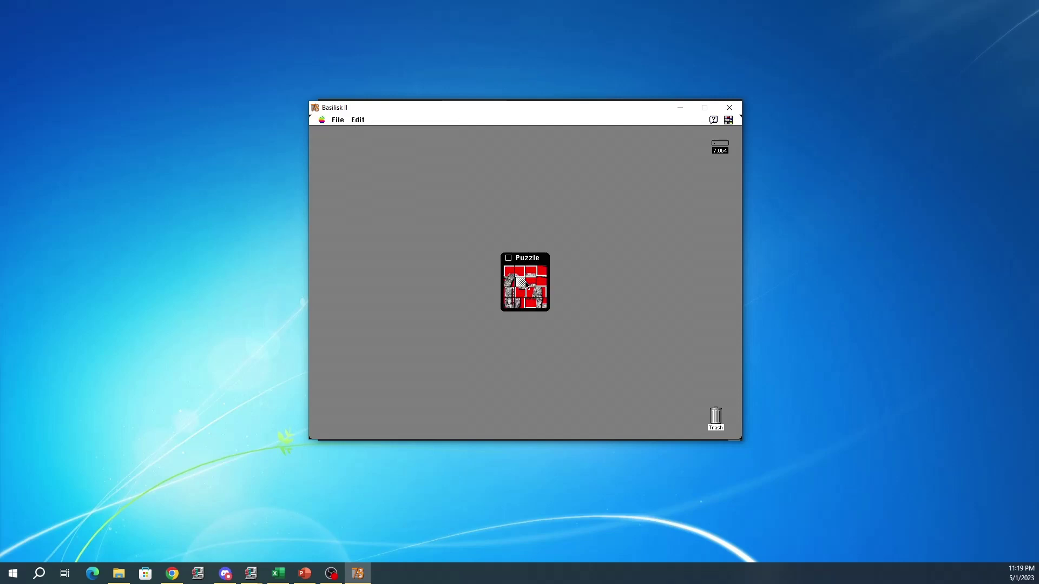
pyautogui.click(529, 278)
pyautogui.click(532, 272)
pyautogui.click(531, 282)
pyautogui.click(531, 293)
pyautogui.click(520, 293)
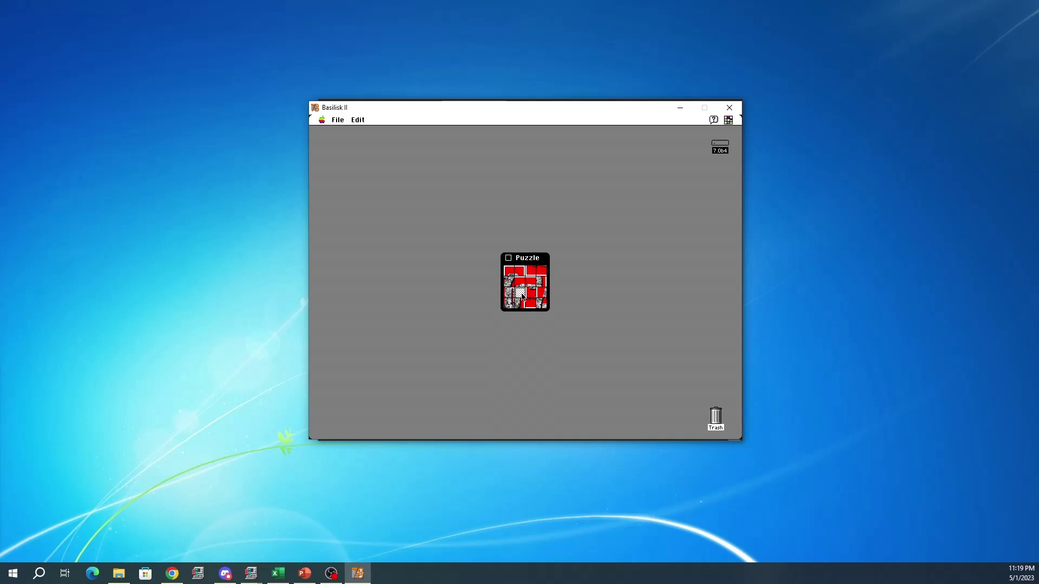
pyautogui.click(520, 304)
pyautogui.click(531, 303)
pyautogui.click(509, 258)
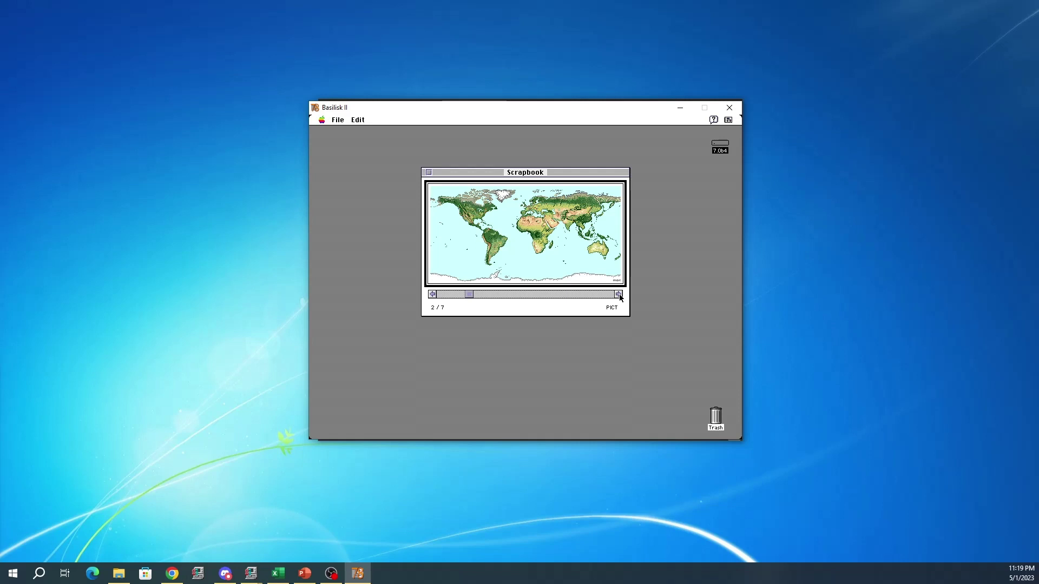
# Page through the pictures in the Scrapbook and close it
pyautogui.click(619, 295)
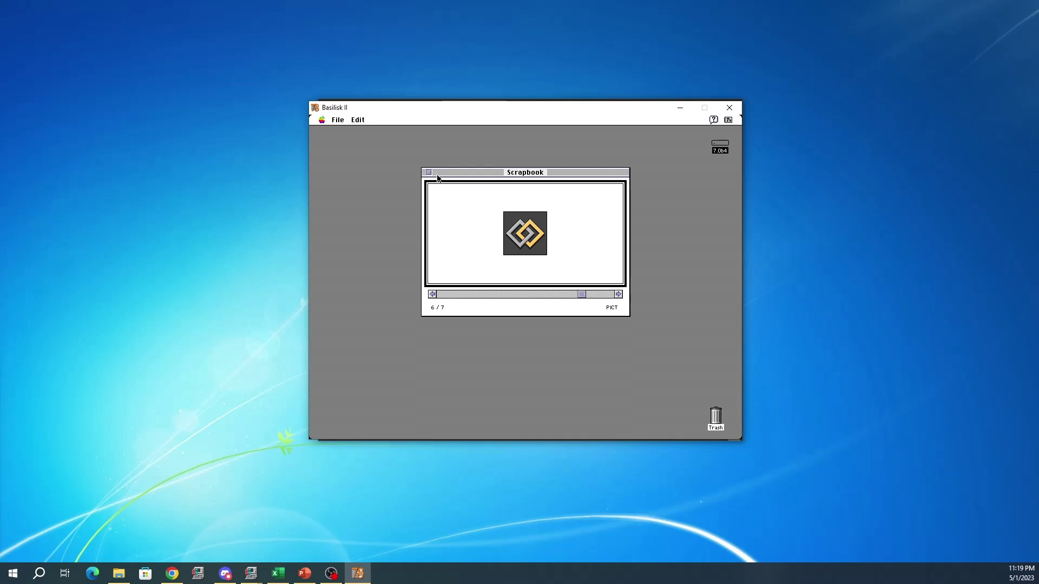
pyautogui.click(428, 172)
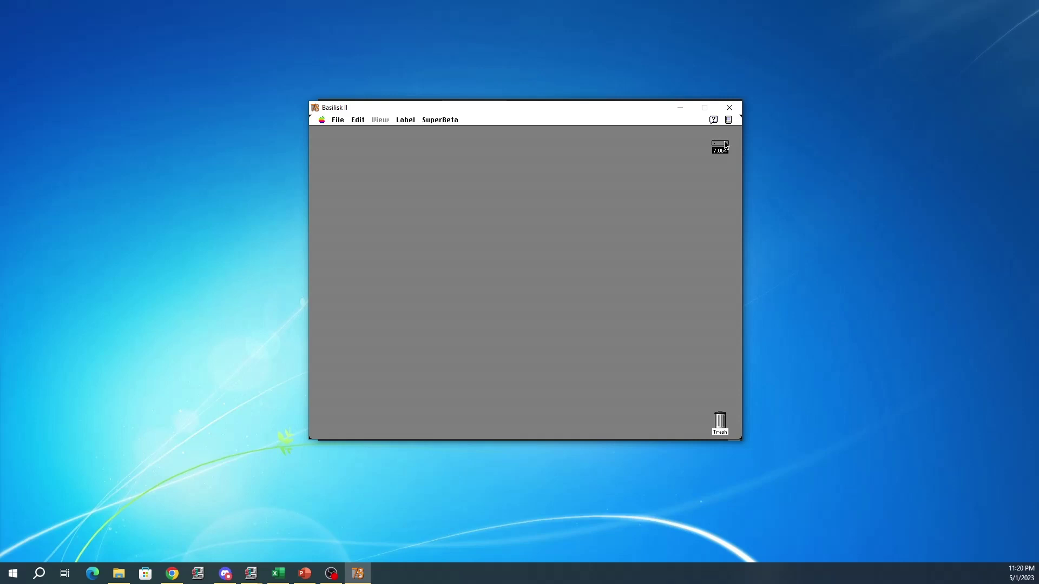
# Open the System Folder on the 7.0b4 disk and look into its Extensions folder
pyautogui.doubleClick(725, 145)
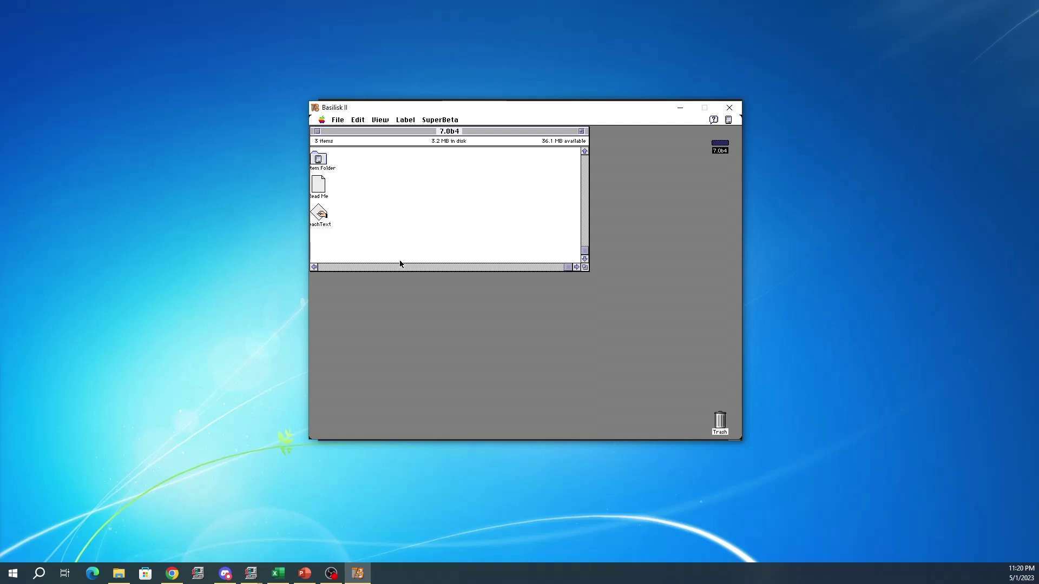
pyautogui.doubleClick(319, 159)
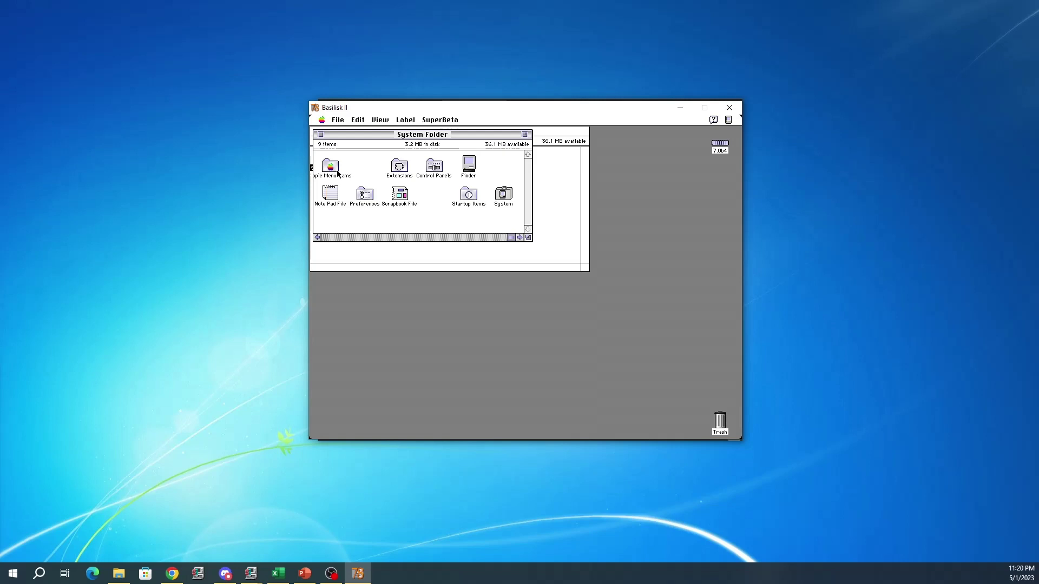
pyautogui.doubleClick(400, 166)
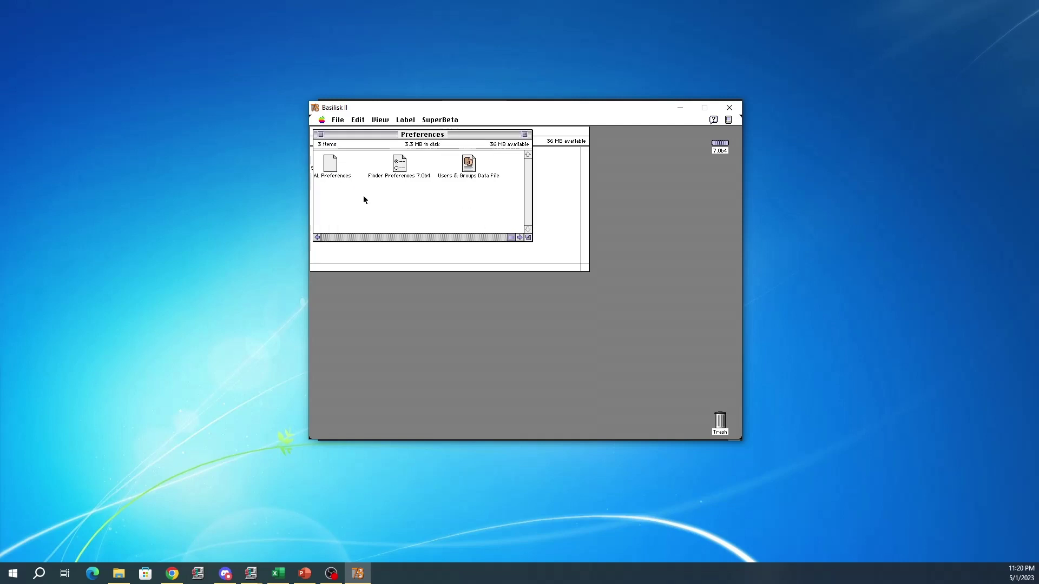
# View the DAL Preferences file in the Preferences folder, select Users & Groups Data File and close the folder
pyautogui.doubleClick(330, 164)
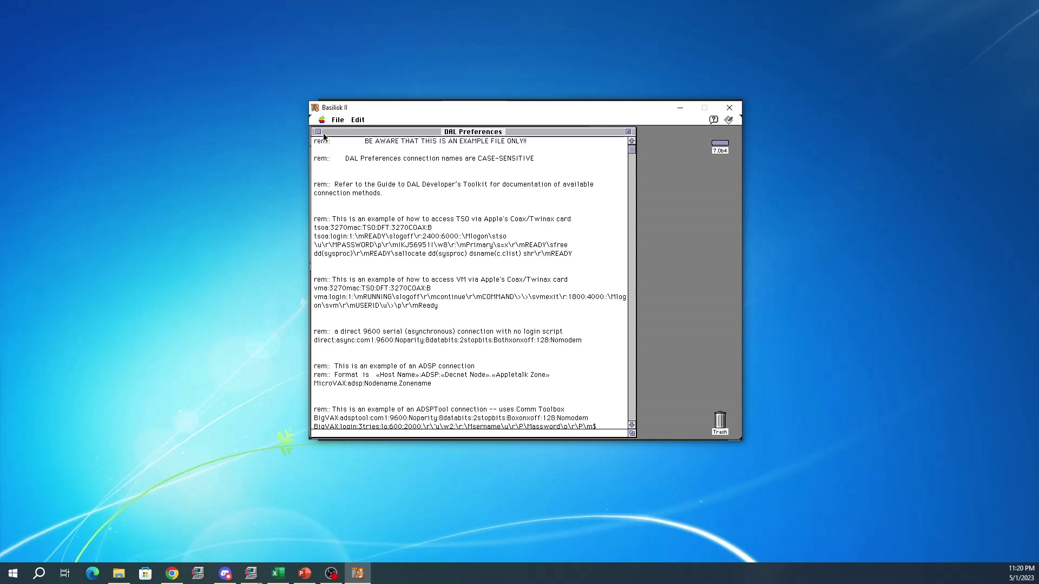
pyautogui.click(319, 132)
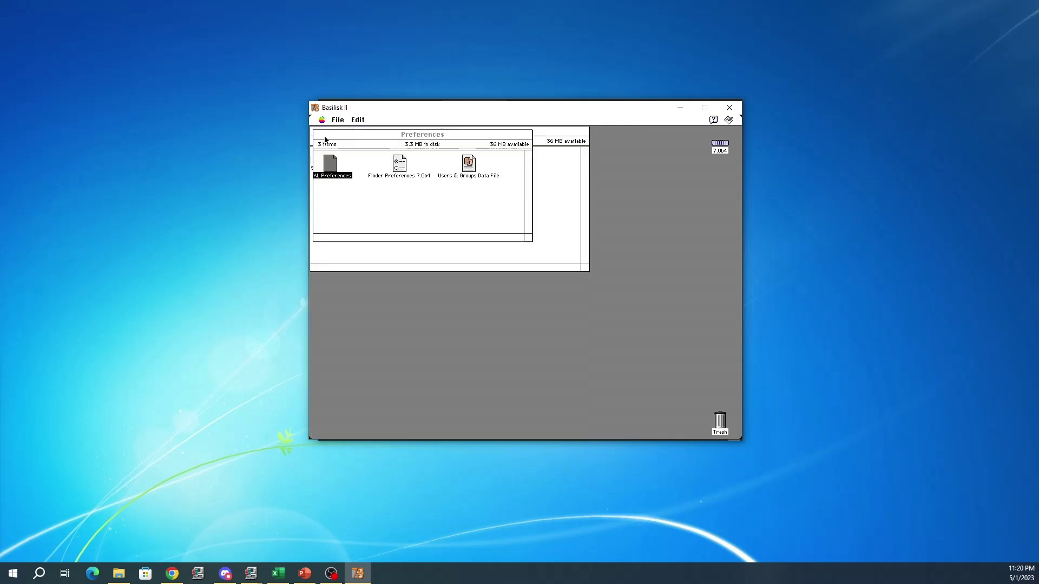
pyautogui.click(468, 164)
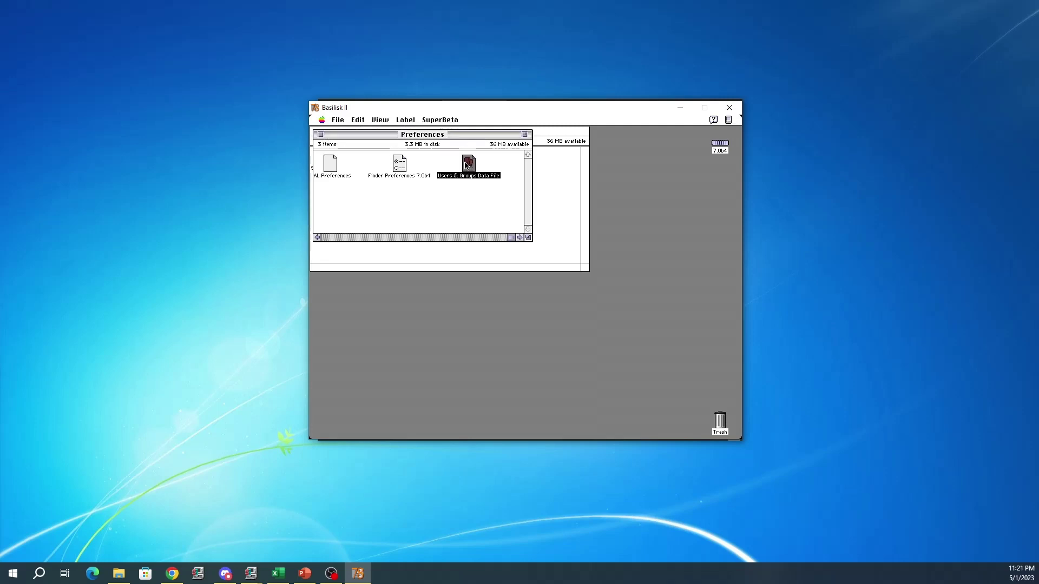
pyautogui.hotkey('alt', 'w')
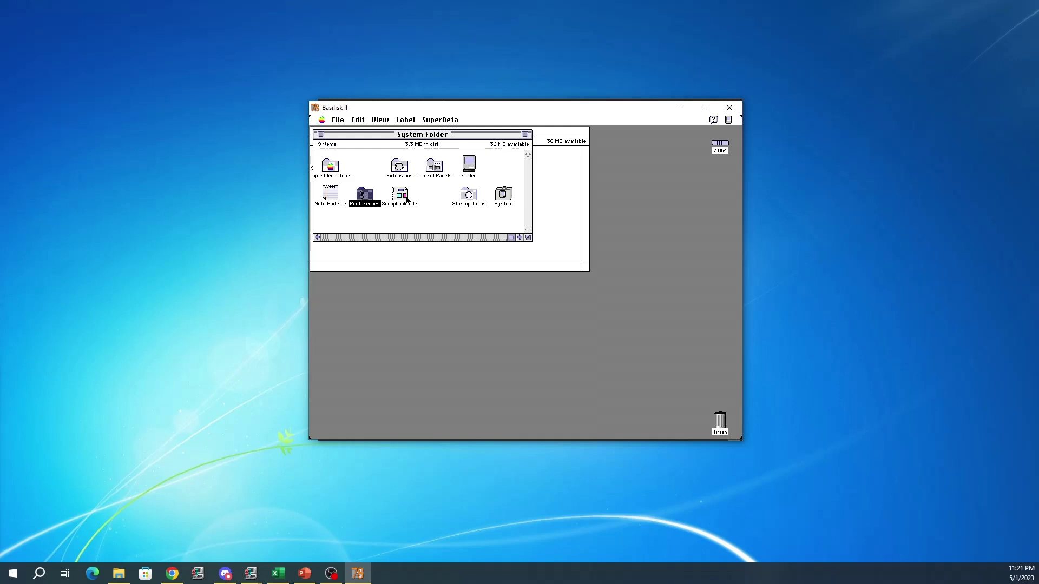
# Open the System file to examine its fonts, and close all open disk and folder windows
pyautogui.press('s')
pyautogui.press('y')
pyautogui.hotkey('alt', 'o')
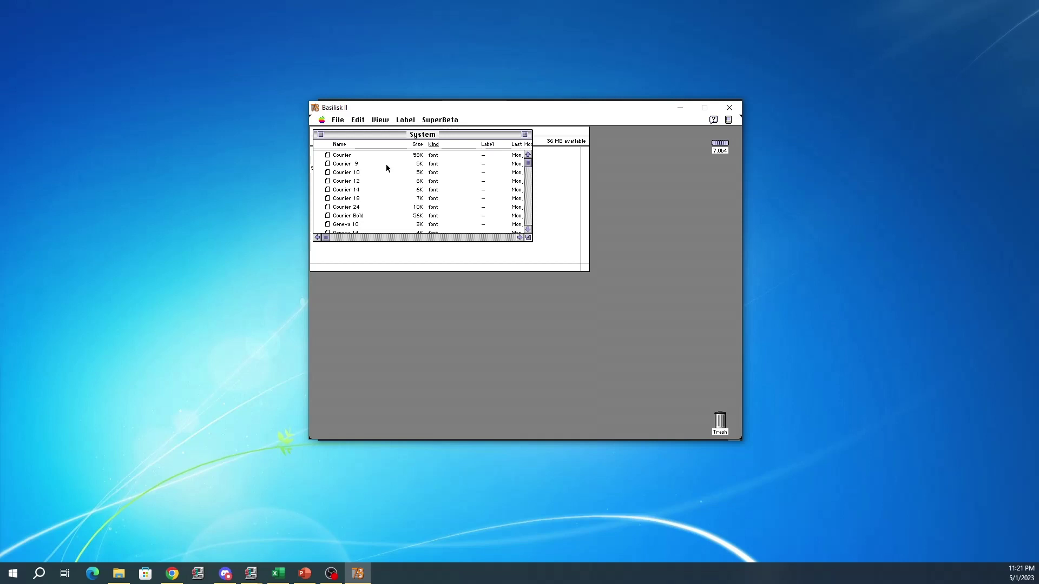
pyautogui.hotkey('alt', 'w')
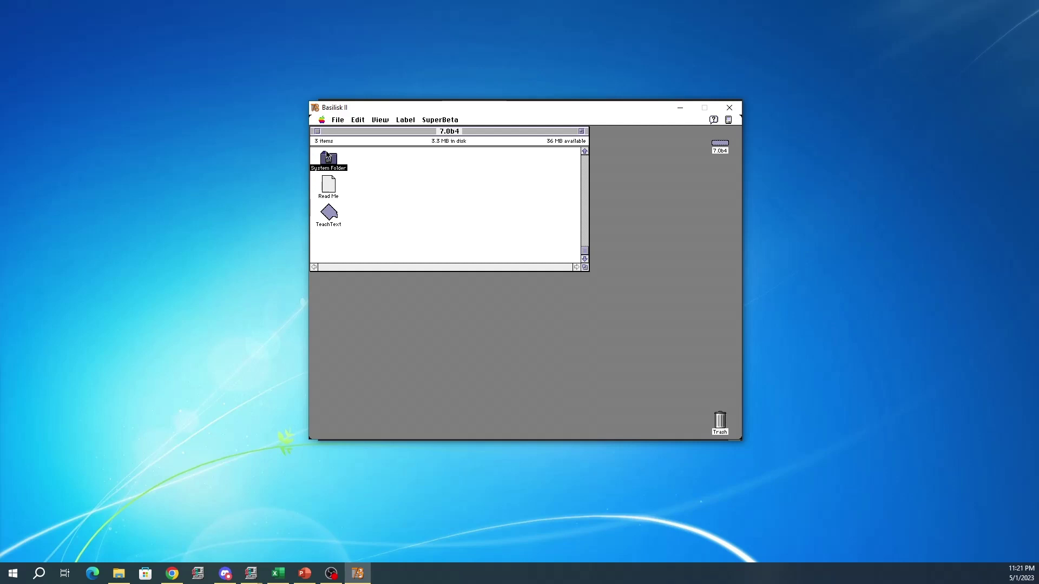
pyautogui.hotkey('alt', 'w')
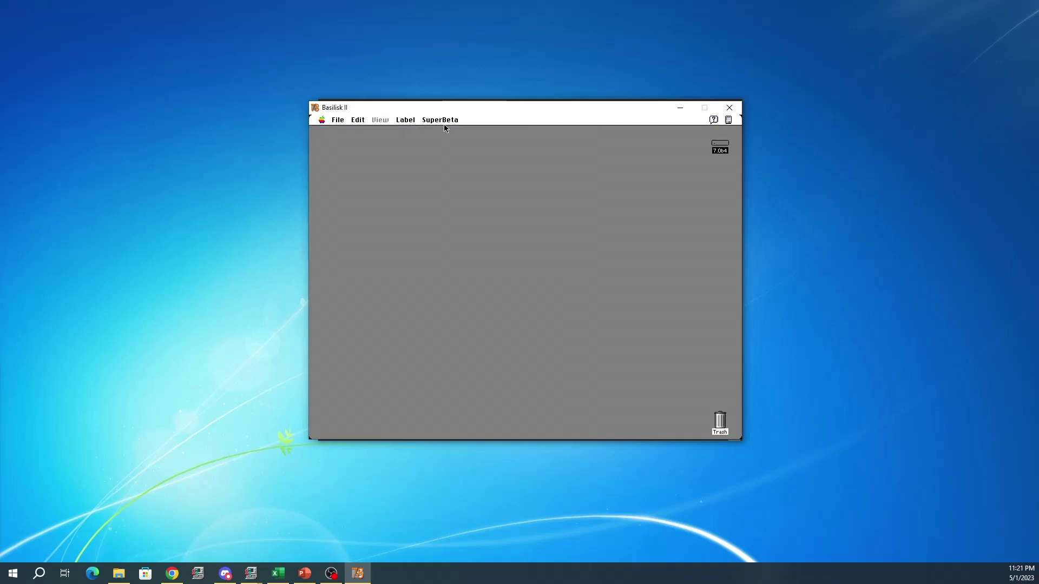
# Open About This Macintosh to check the system software version and memory use
pyautogui.click(322, 120)
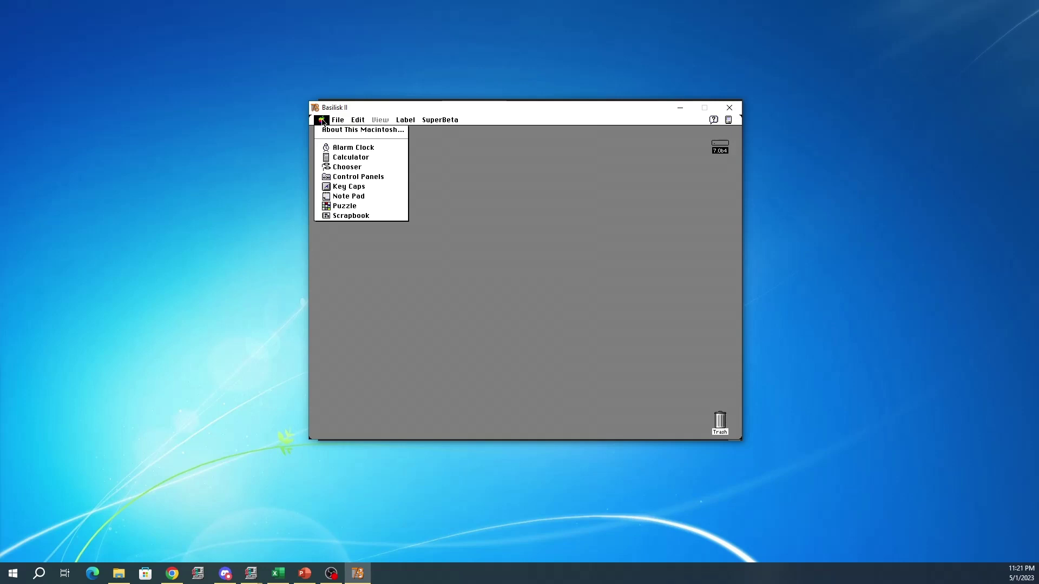
pyautogui.moveTo(323, 122); pyautogui.dragTo(362, 130)
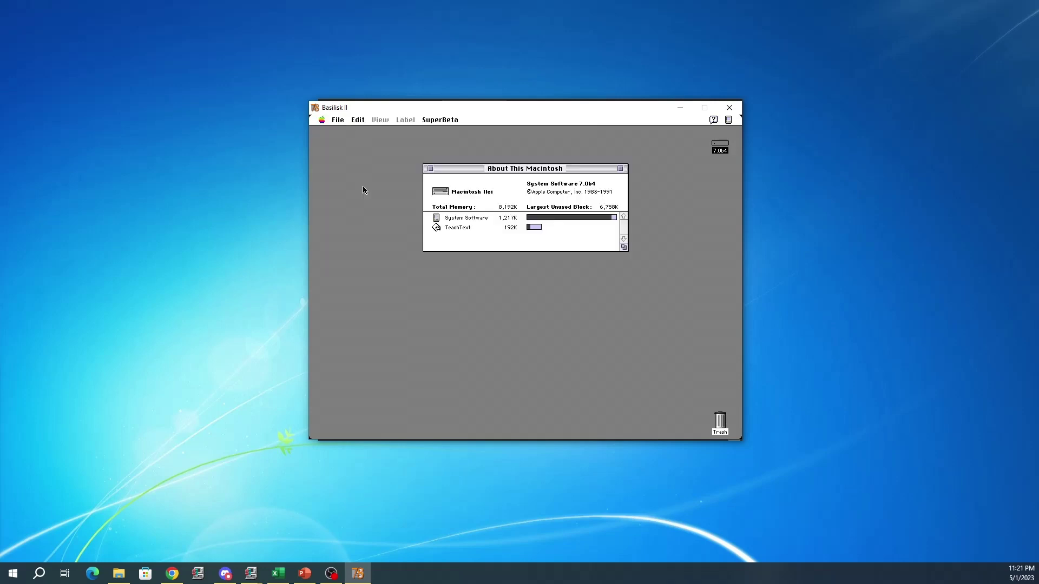